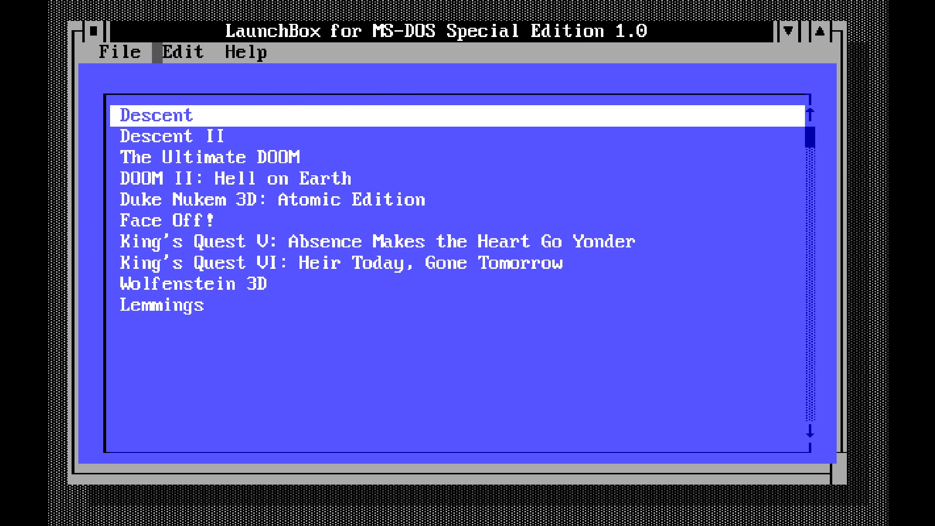
left_click(178, 52)
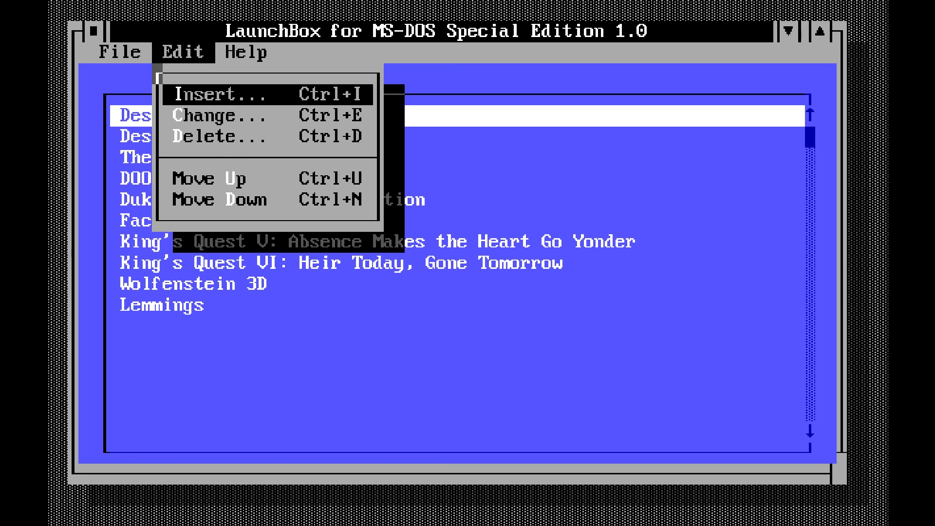
left_click(262, 52)
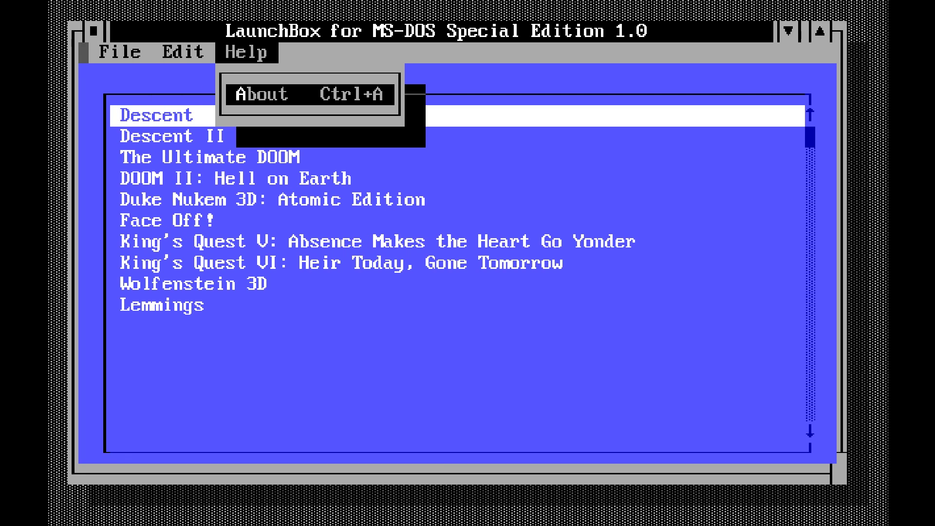
left_click(93, 52)
left_click(189, 95)
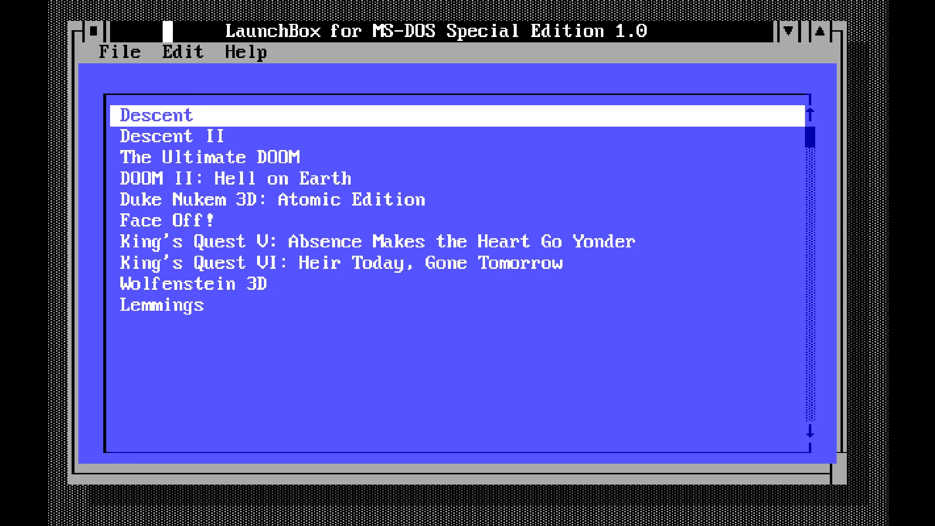
Insert a new application entry and choose TIE.EXE from C:\TIEFIGHT as its startup file
left_click(178, 52)
left_click(221, 94)
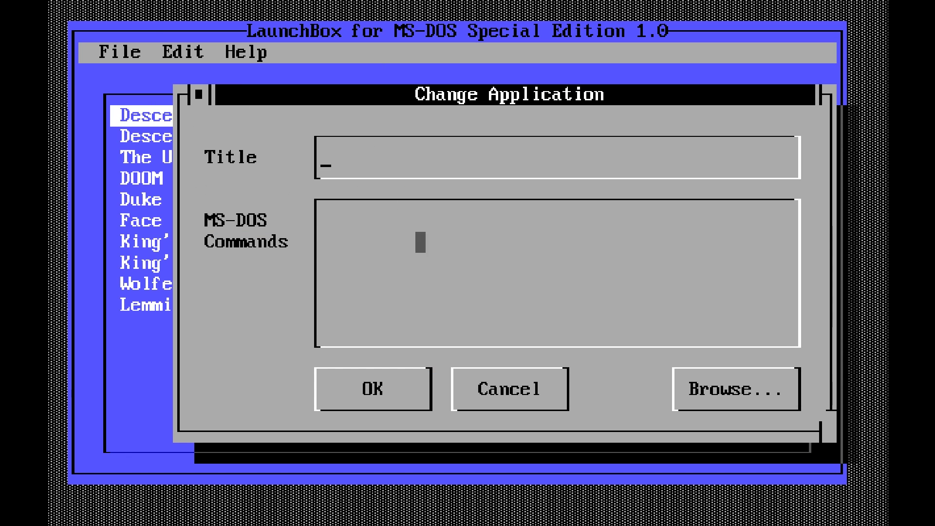
left_click(736, 368)
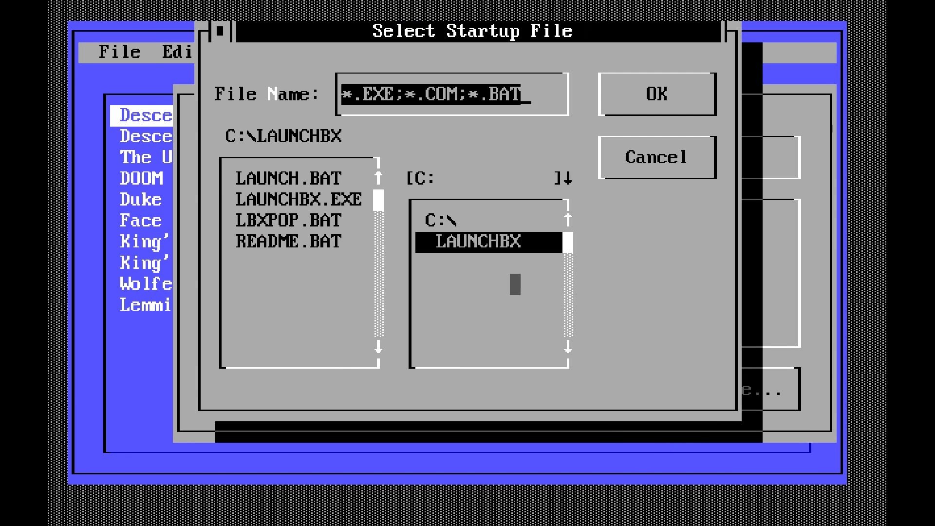
double_click(462, 220)
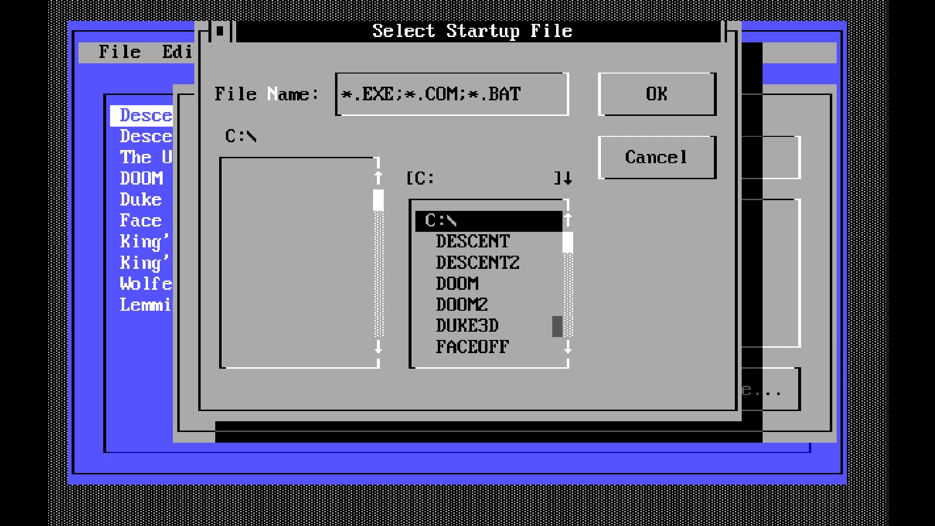
left_click(567, 326)
double_click(526, 327)
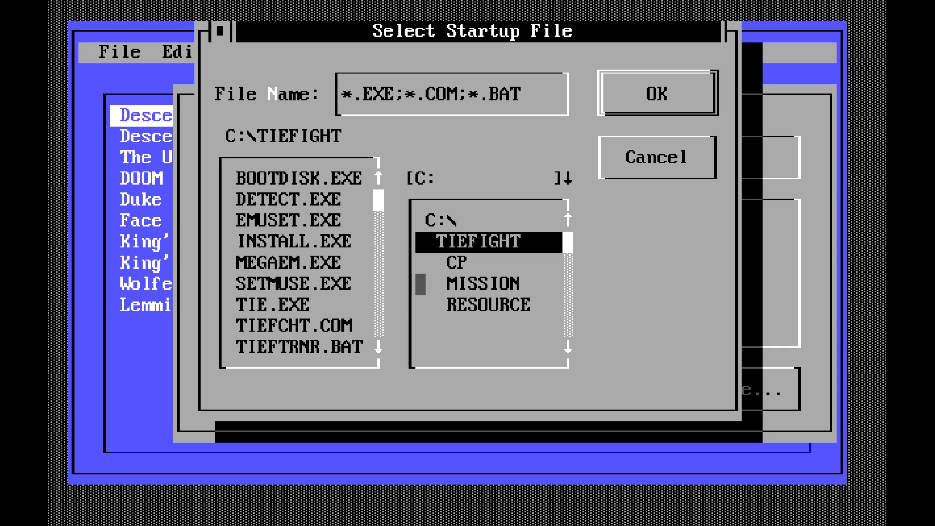
left_click(305, 306)
double_click(305, 306)
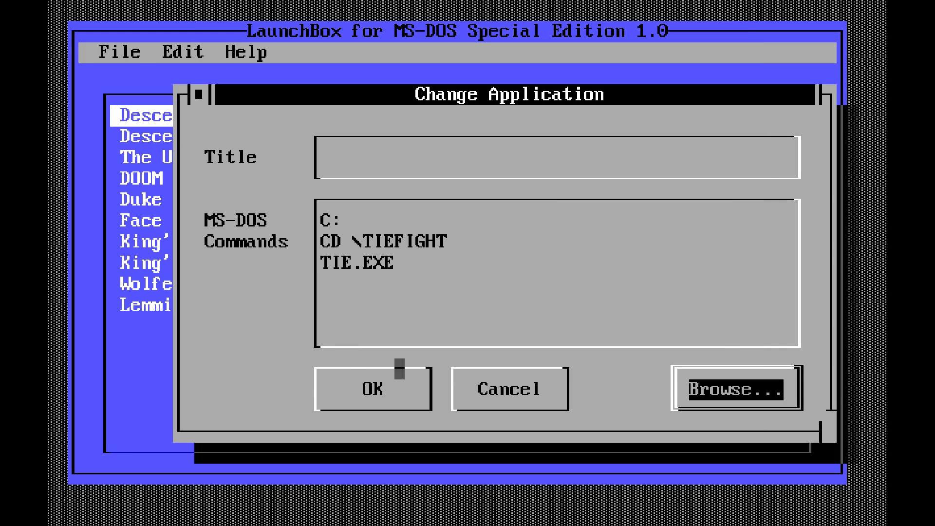
Title the new application entry "Star Wars: Tie Fighter" and save it to the game list
left_click(368, 157)
type("Ti")
key("BackSpace")
key("BackSpace")
type("STa")
key("BackSpace")
key("BackSpace")
type("tar Wars: Tie G")
key("BackSpace")
type("Fighet")
key("BackSpace")
key("BackSpace")
type("ter")
left_click(346, 388)
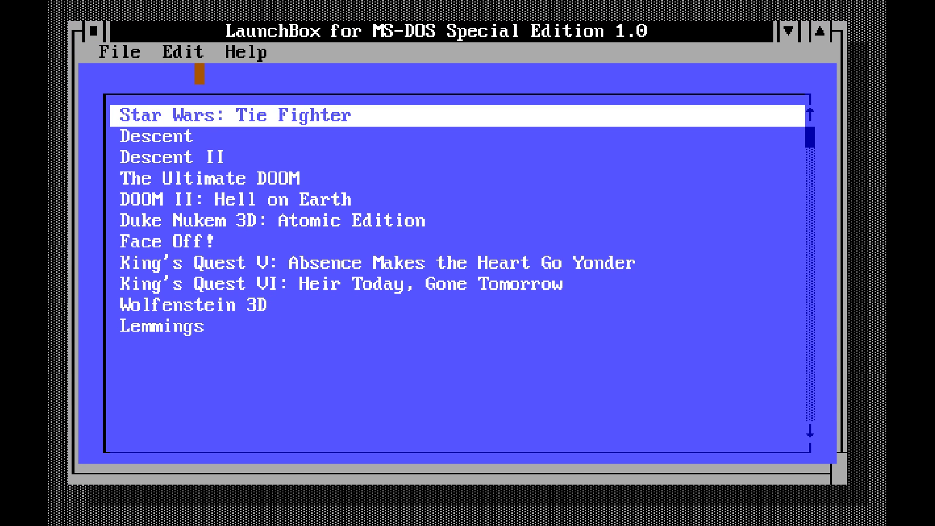
Move the Star Wars: Tie Fighter entry down the game list to directly above Lemmings
left_click(188, 52)
left_click(210, 200)
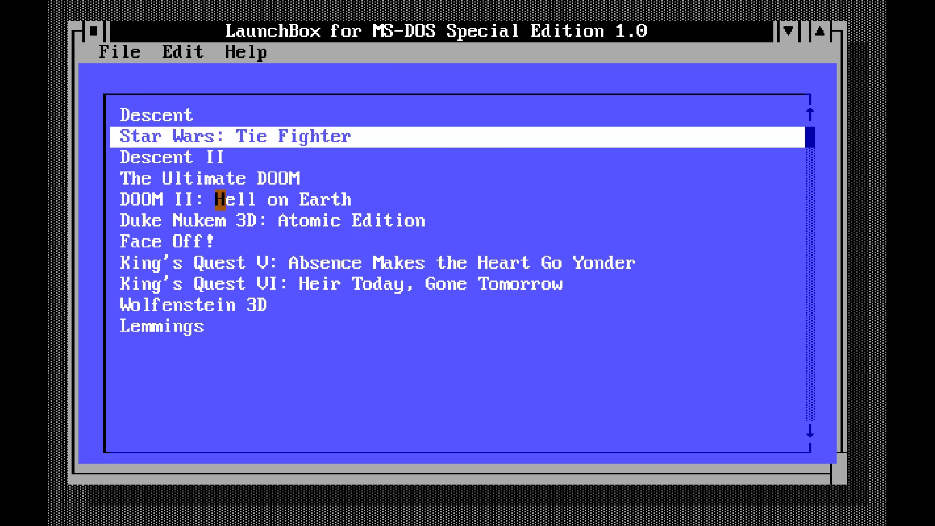
key("ctrl+Down")
key("ctrl+Down")
key("ctrl+Down")
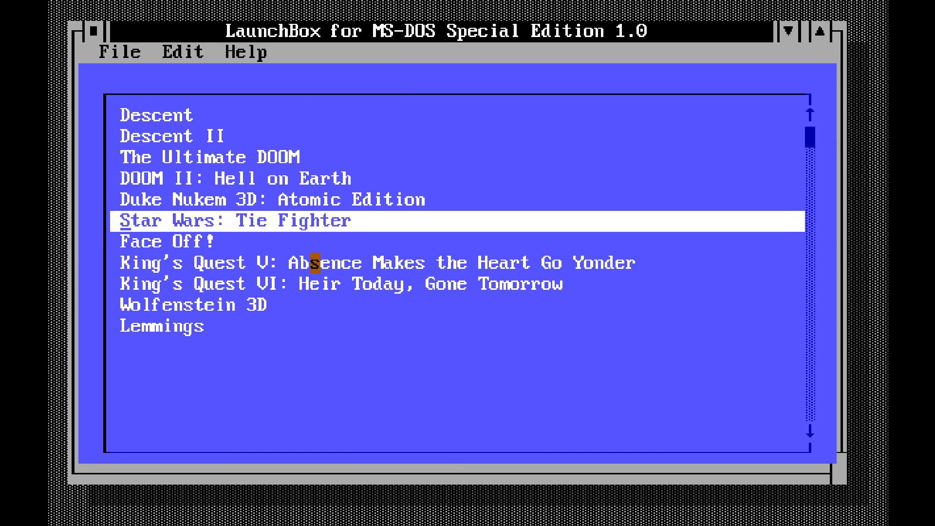
key("ctrl+Down")
key("ctrl+Down")
key("ctrl+Down")
key("ctrl+Down")
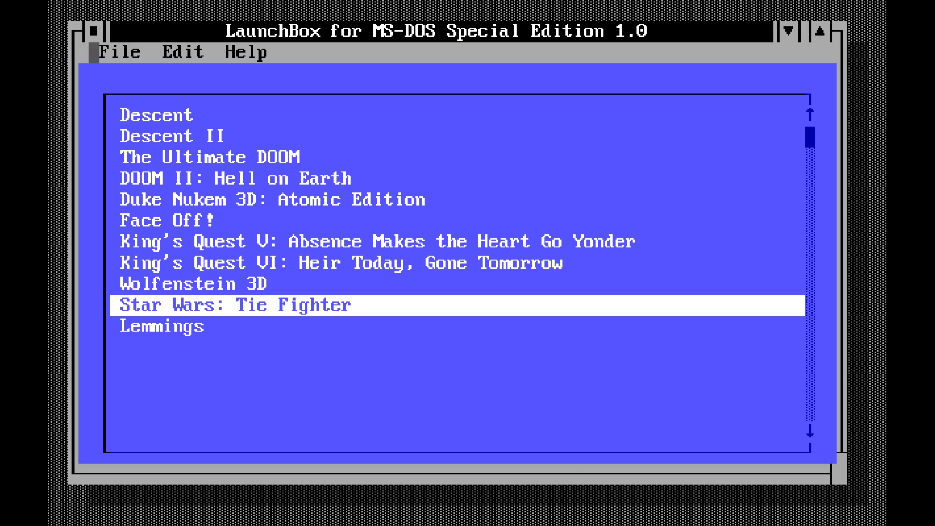
left_click(136, 53)
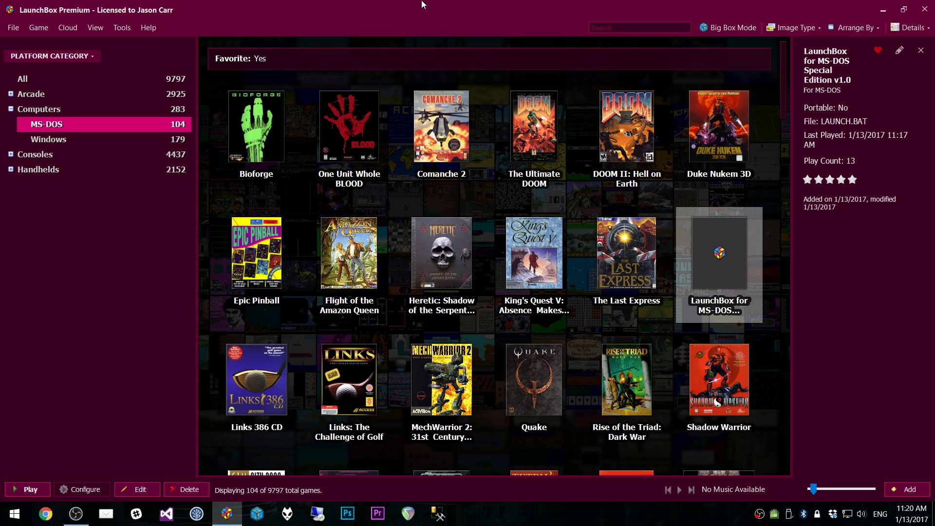
In LaunchBox Premium, select the Sega Genesis platform under Consoles and open its audit
left_click(11, 154)
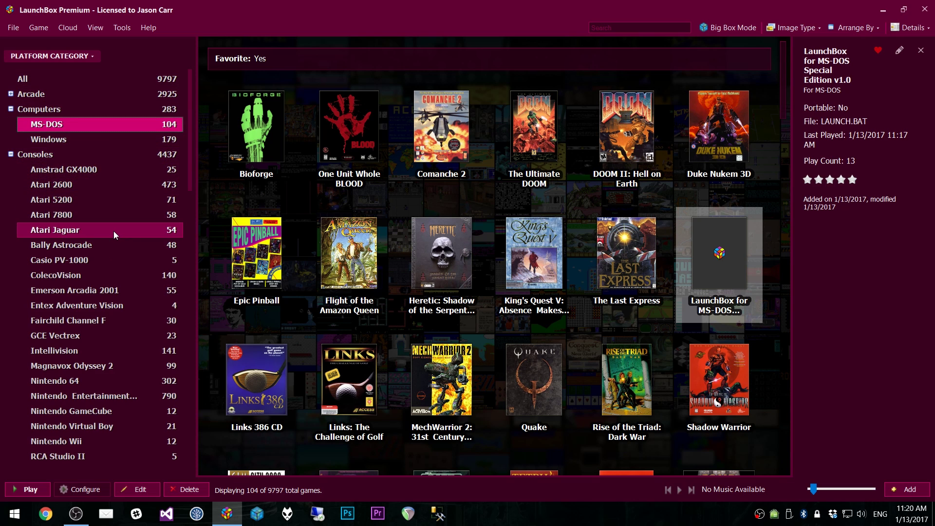
scroll(113, 231, "down", 2)
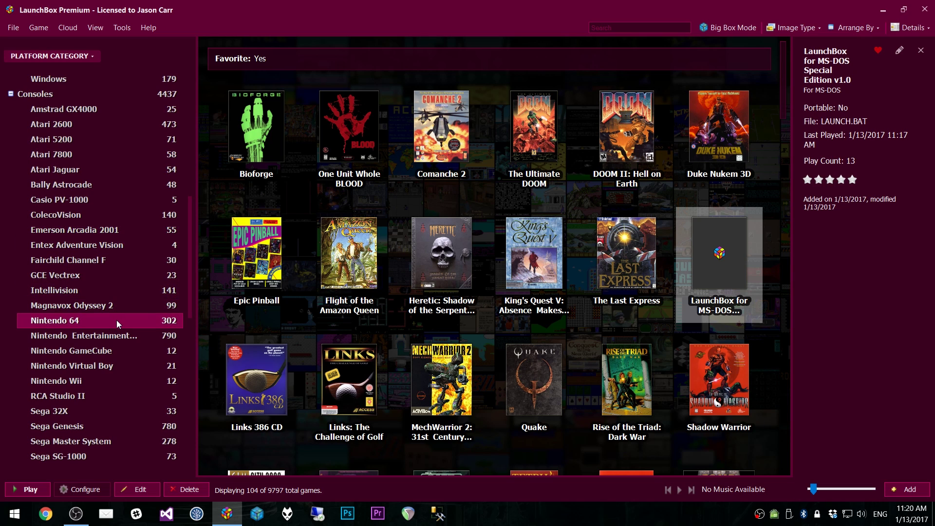
scroll(116, 320, "down", 3)
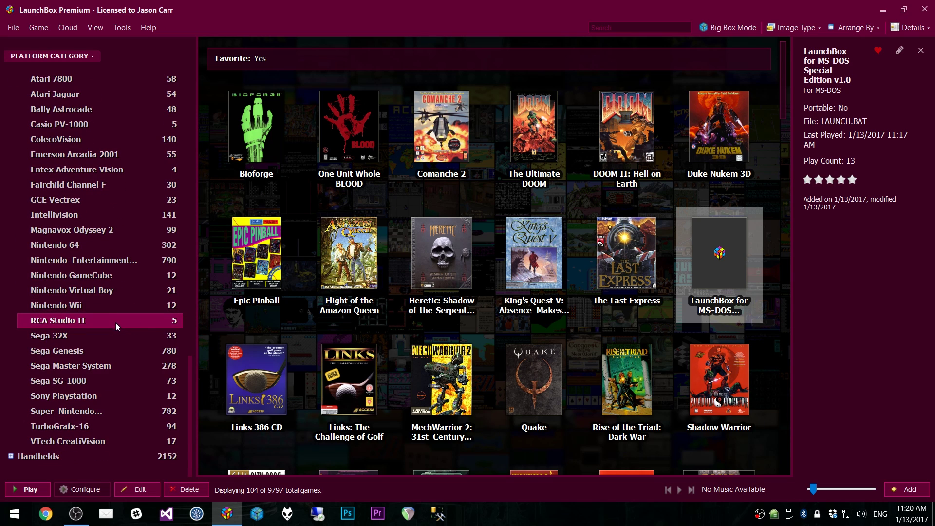
left_click(102, 352)
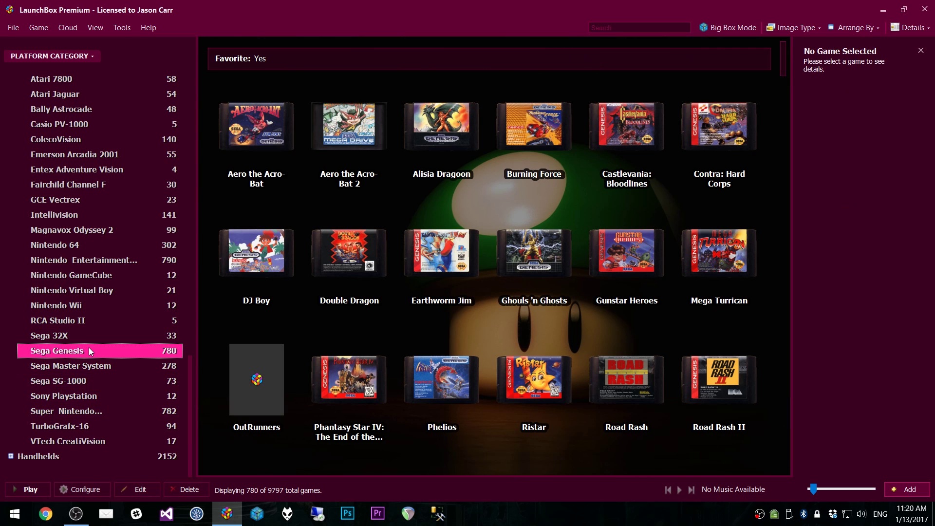
left_click(116, 29)
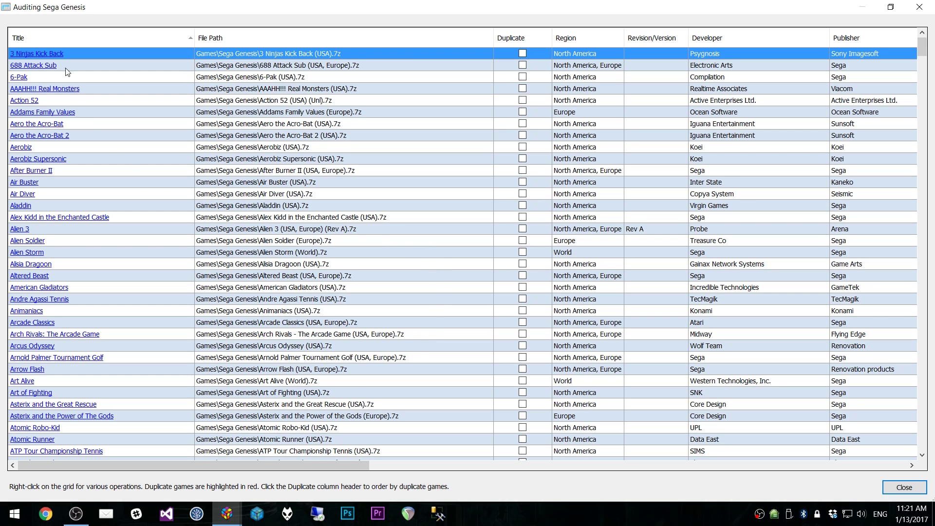
Try range and multiple selection in the audit list, then view the actions available for Aerobiz Supersonic, Alien Storm and Arcus Odyssey
left_click(122, 187)
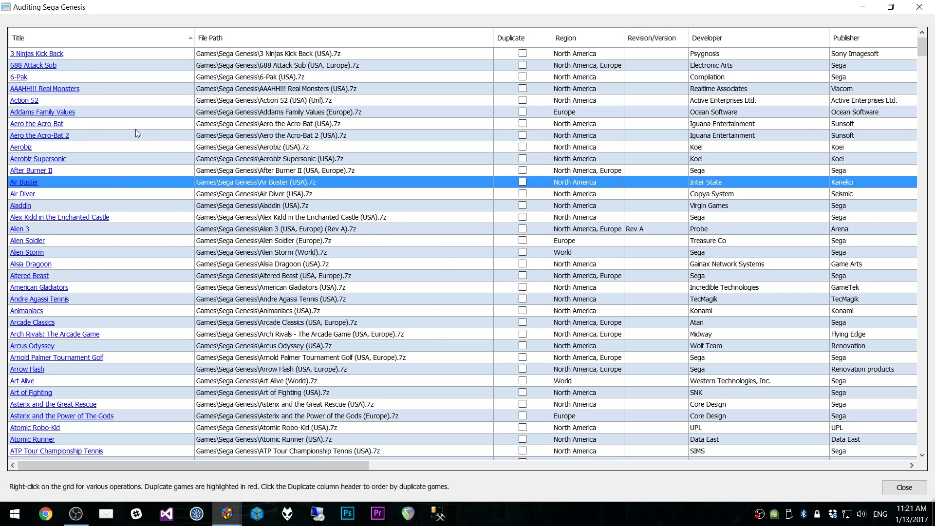
left_click_drag(135, 129, 147, 270)
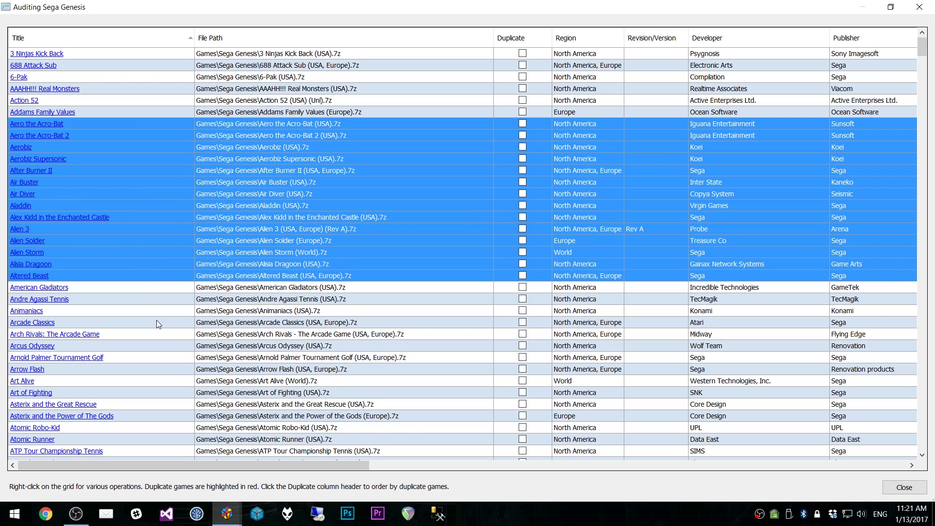
left_click(153, 345)
left_click(155, 253, "ctrl")
left_click(157, 164, "ctrl")
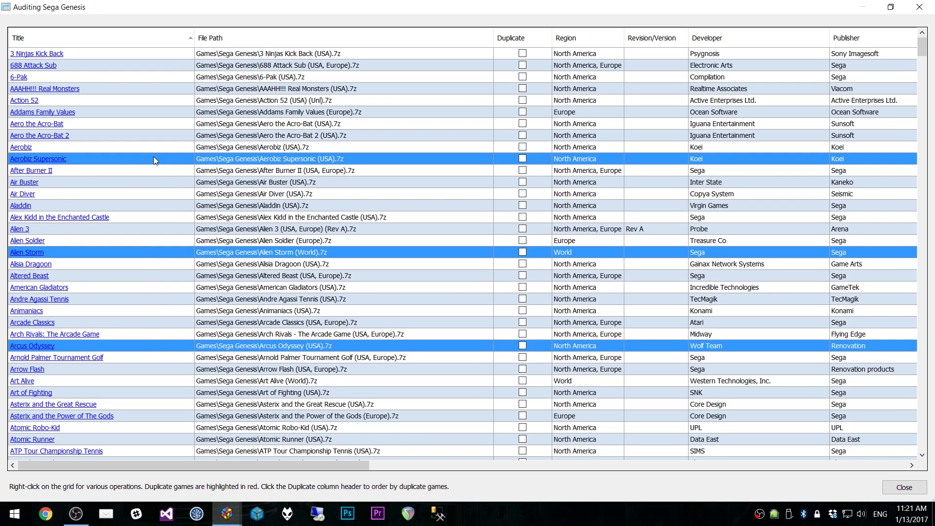
right_click(140, 159)
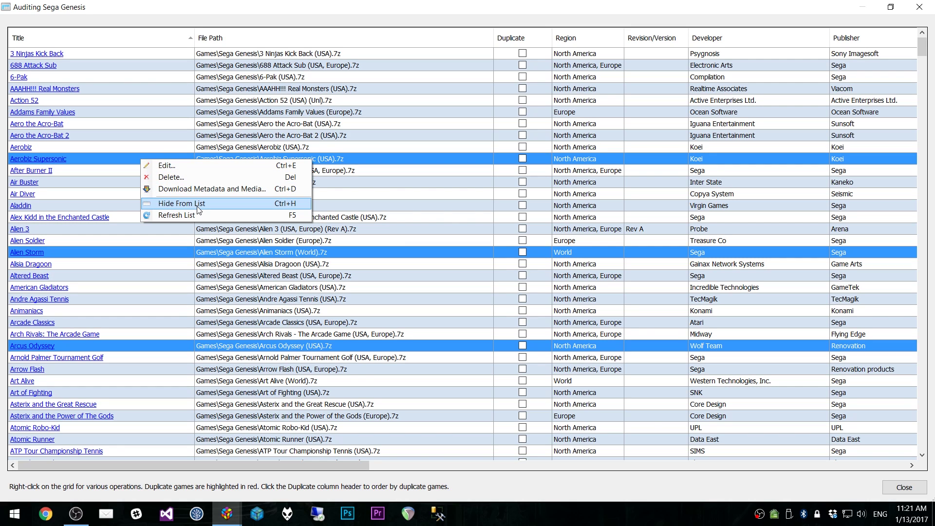
left_click(214, 101)
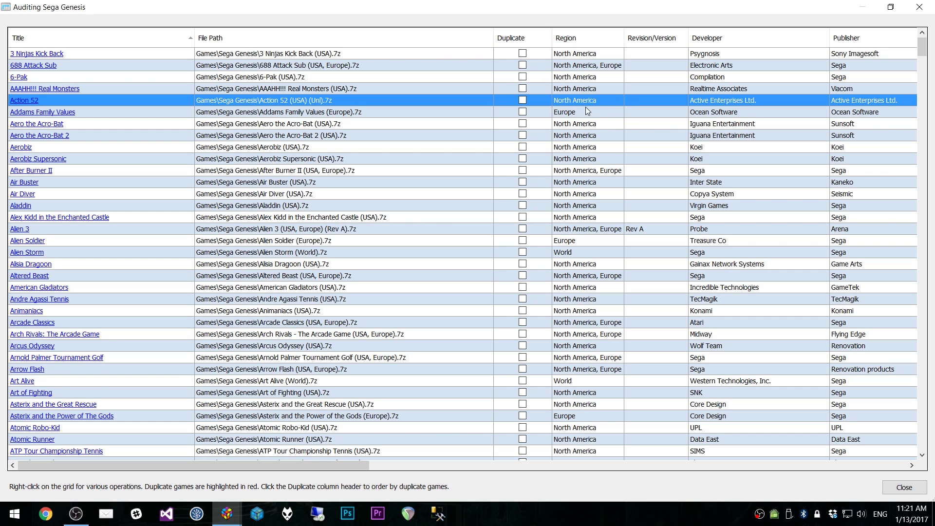
Sort the audit list by Revision/Version in descending order and examine the games' version labels
left_click(664, 39)
left_click(657, 65)
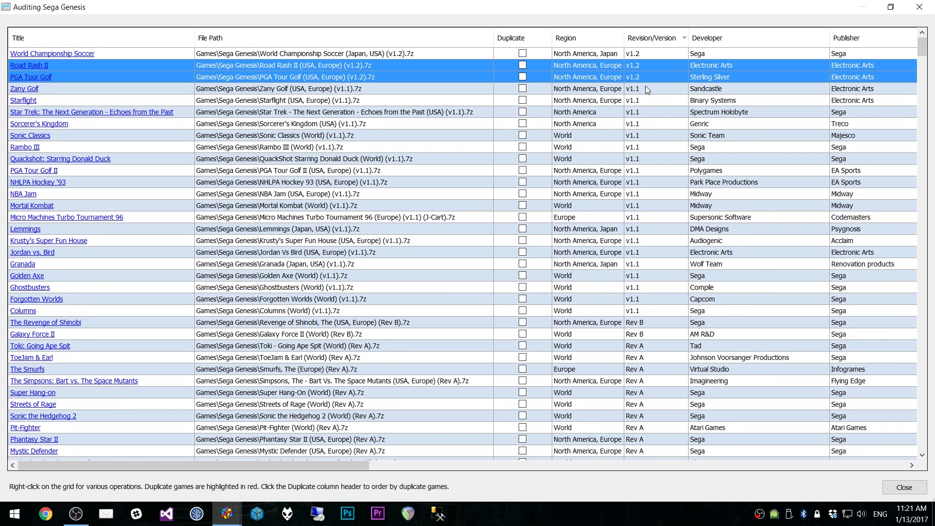
left_click(647, 107)
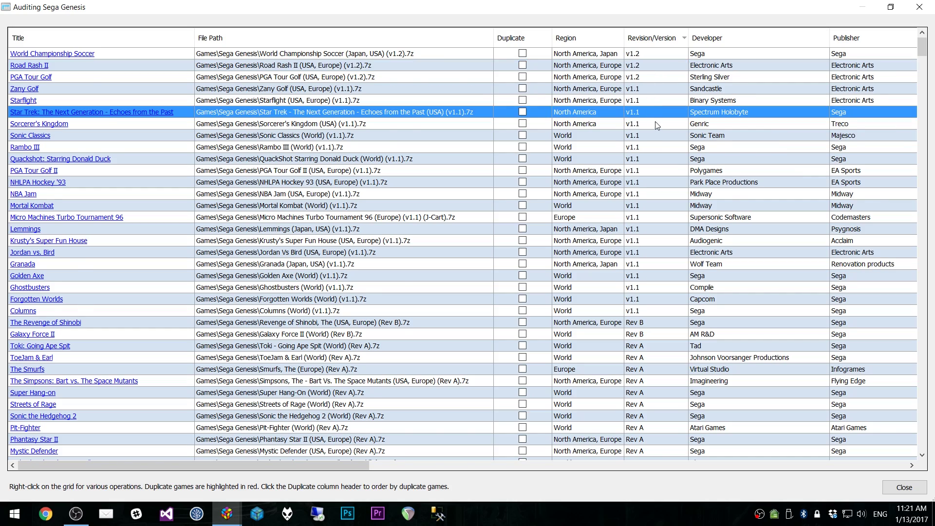
scroll(655, 238, "down", 4)
left_click(651, 300)
left_click(639, 184)
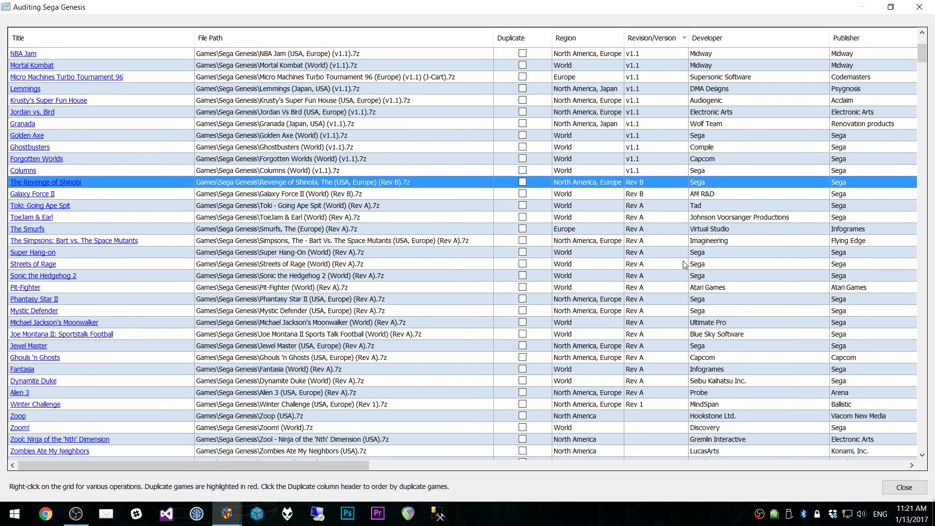
scroll(683, 265, "up", 4)
left_click(724, 89)
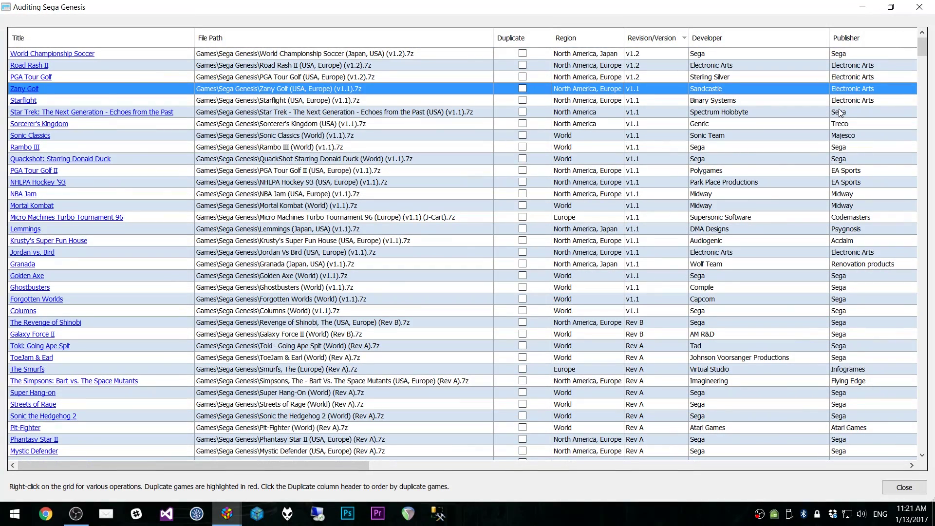
Sort the audit list by the Unlicensed column and examine the games flagged as unlicensed
left_click_drag(343, 470, 510, 470)
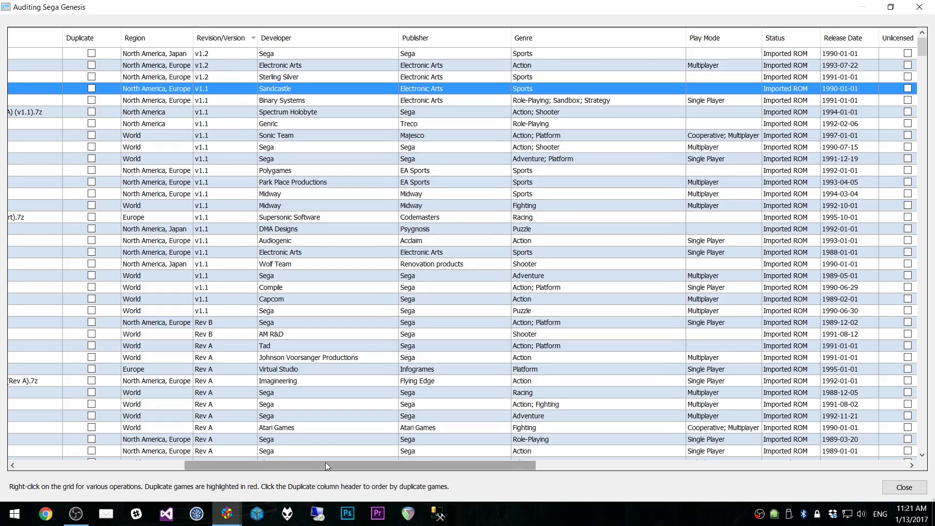
left_click_drag(325, 463, 510, 482)
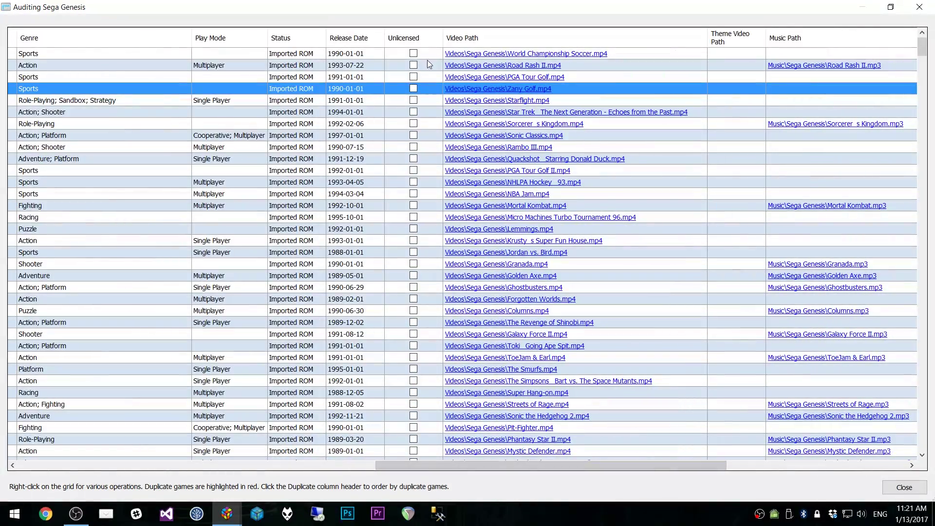
left_click(415, 38)
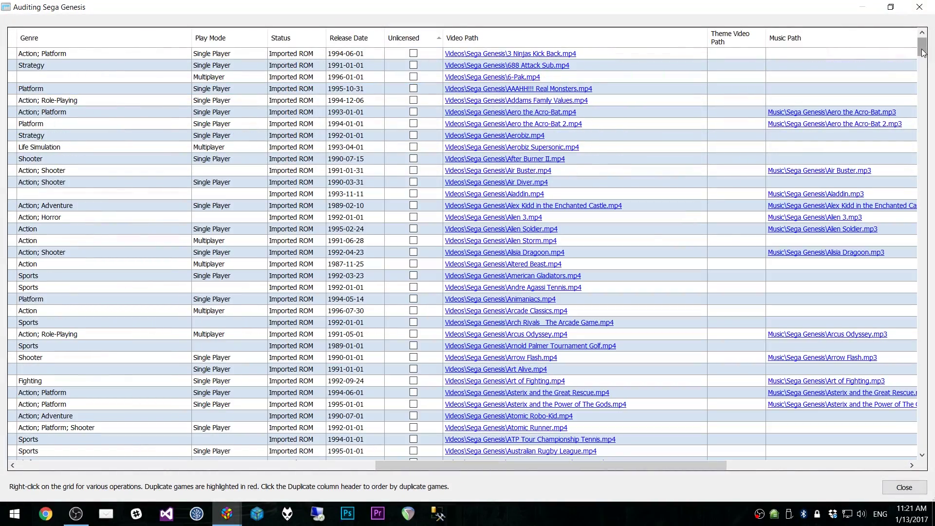
left_click_drag(922, 49, 933, 463)
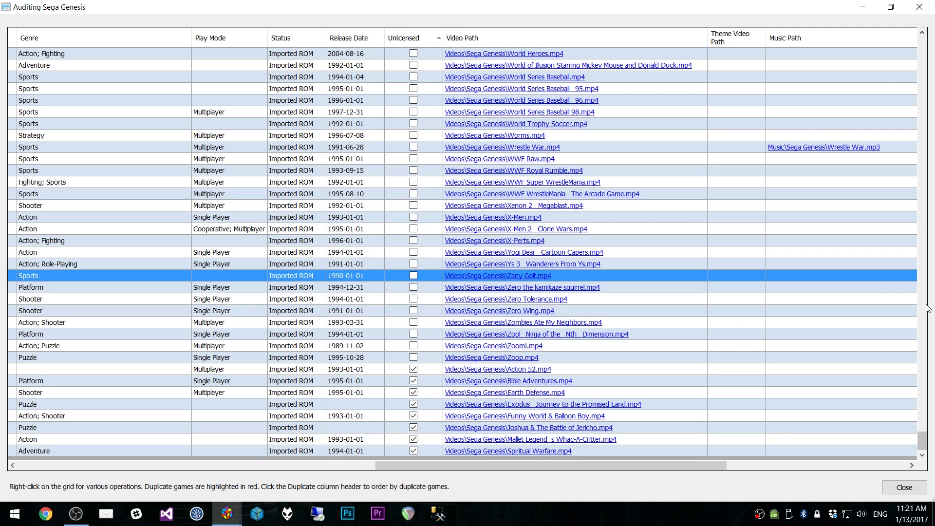
Sort the audit list by Video Path, Theme Video Path and Music Path in turn to check for missing media
left_click(581, 35)
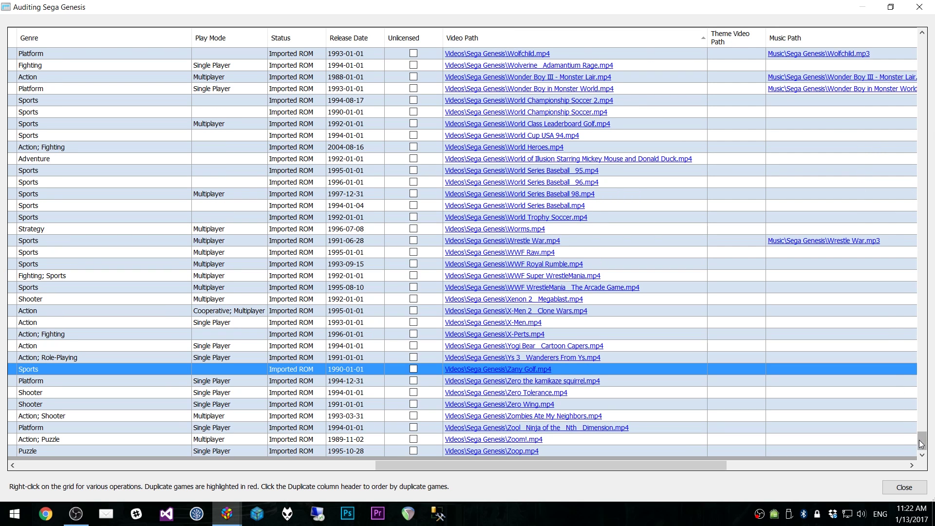
left_click_drag(916, 439, 917, 39)
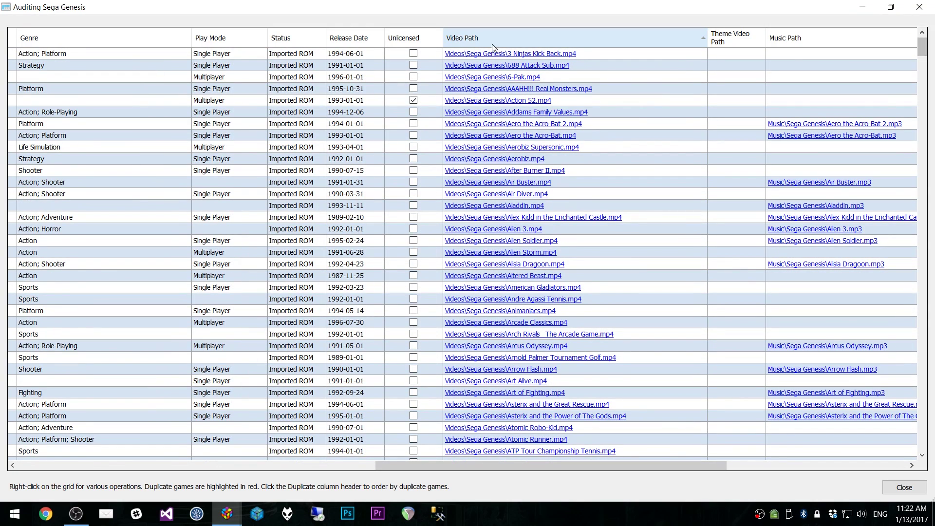
left_click(721, 39)
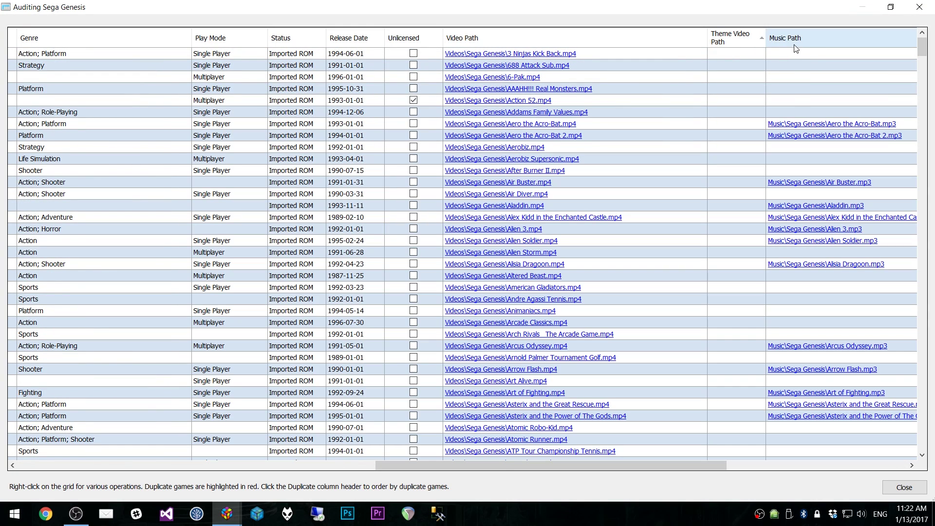
left_click(809, 39)
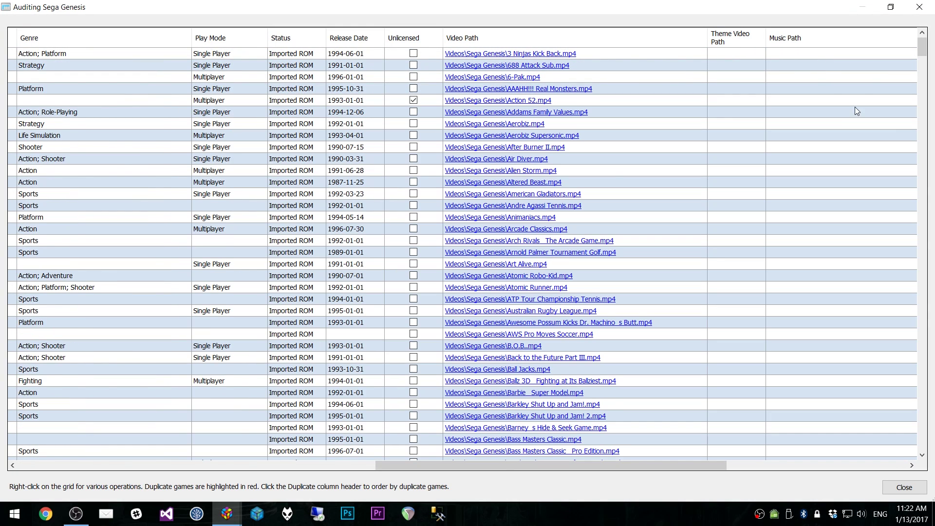
Sort the Sega Genesis audit list by Music Path in descending order and examine the image columns
left_click(837, 34)
left_click_drag(632, 466, 811, 466)
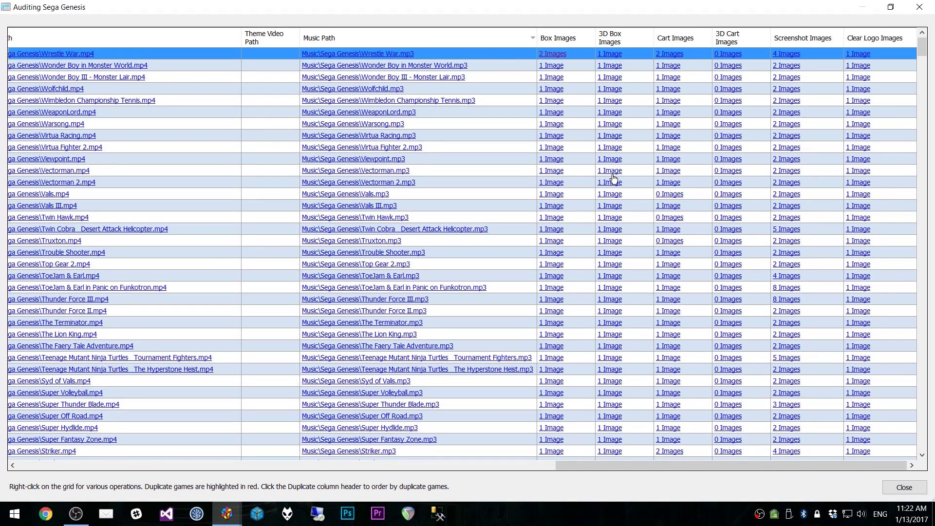
Open Wrestle War's details from its title link and again through the row's Edit action, cancelling both times
left_click(212, 466)
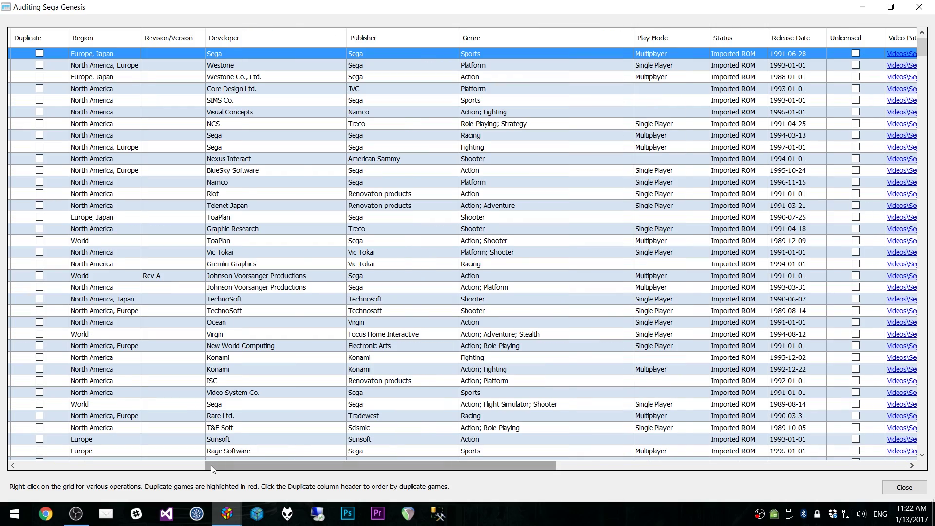
left_click_drag(218, 460, 32, 462)
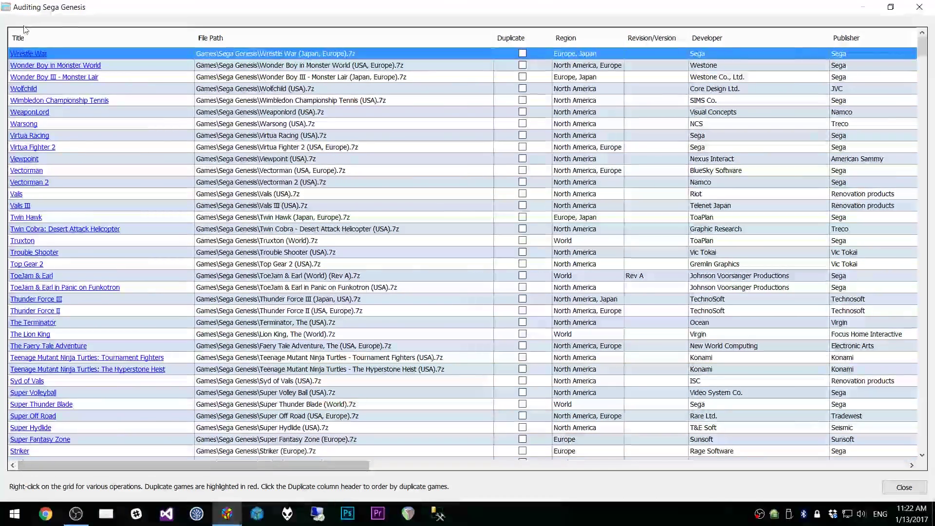
left_click(30, 56)
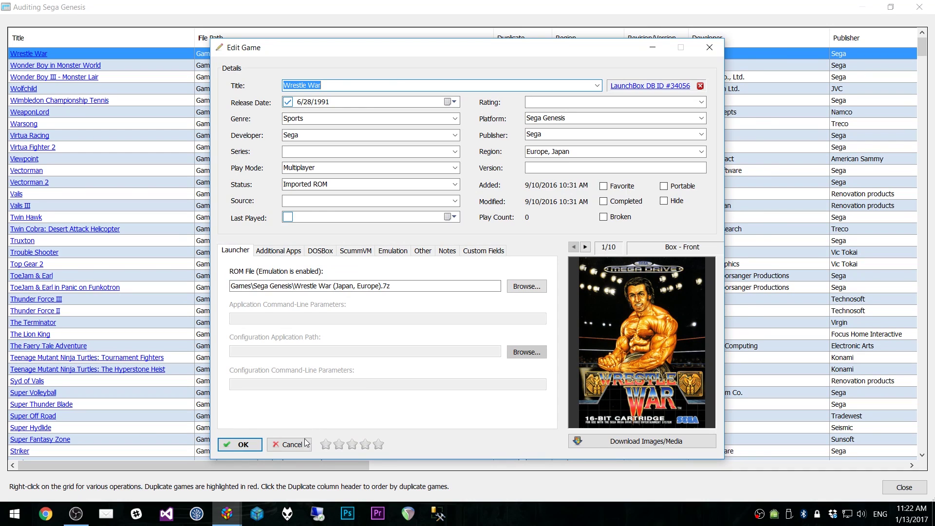
left_click(299, 442)
right_click(169, 56)
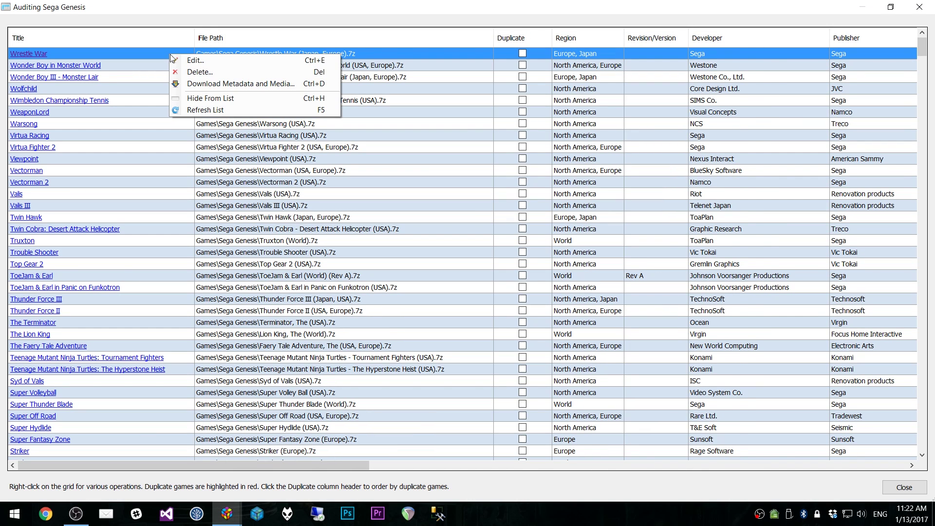
left_click(214, 60)
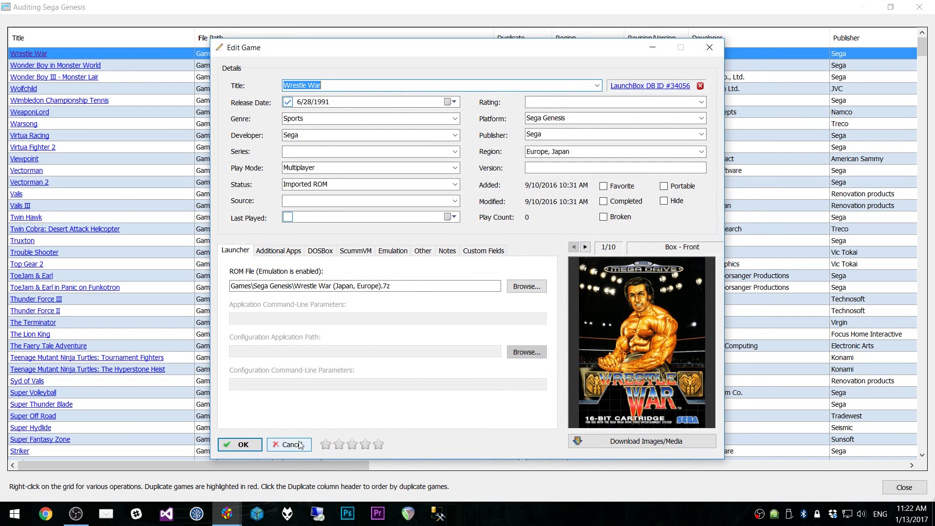
left_click(292, 443)
Review the Sega Genesis audit columns from file path to image data, checking the Trouble Shooter and ToeJam & Earl rows
left_click_drag(308, 464, 823, 492)
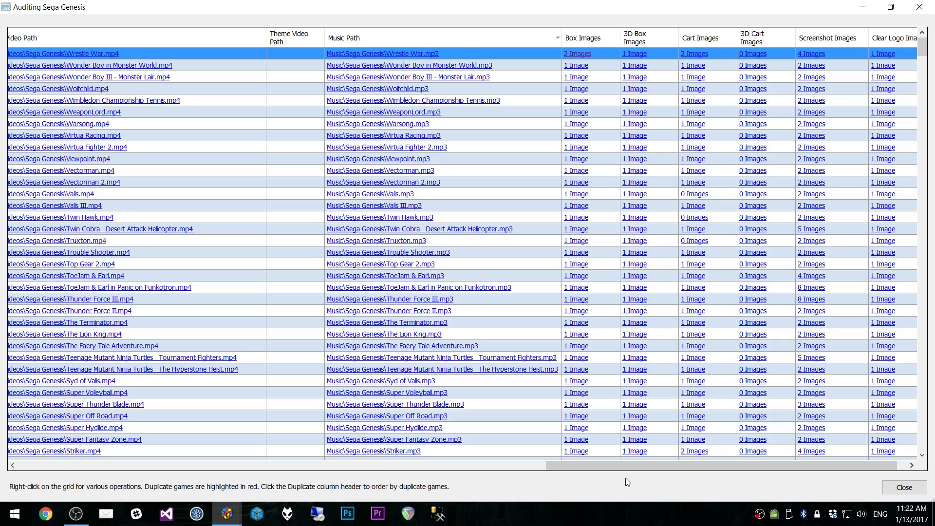
left_click_drag(625, 465, 435, 468)
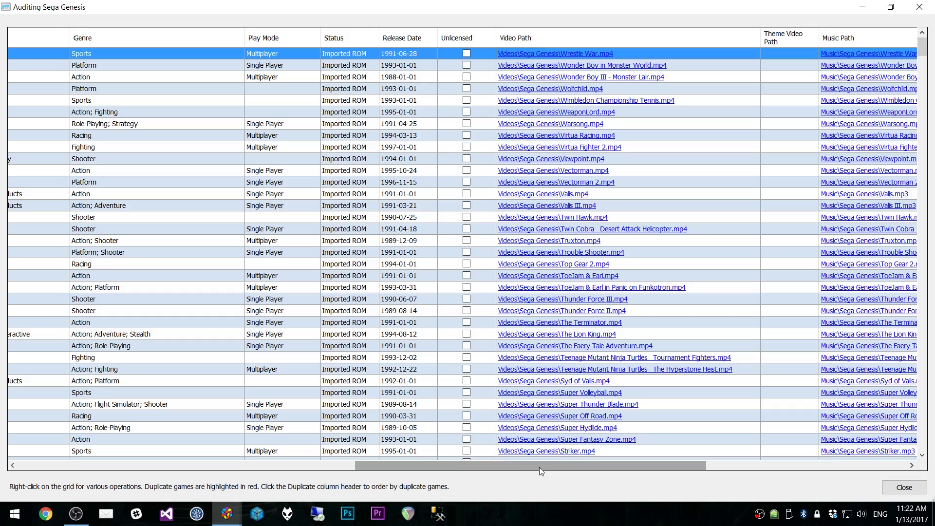
left_click_drag(539, 470, 202, 472)
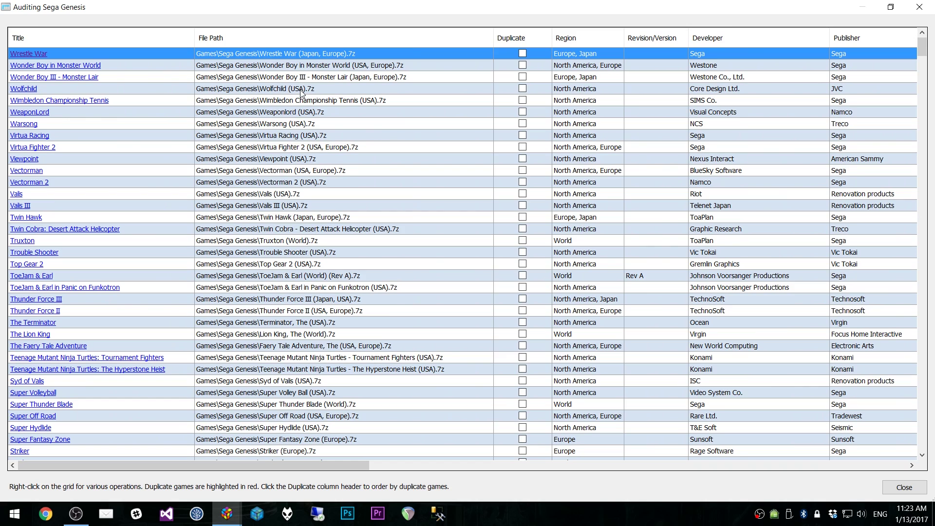
left_click(298, 241)
left_click(317, 255)
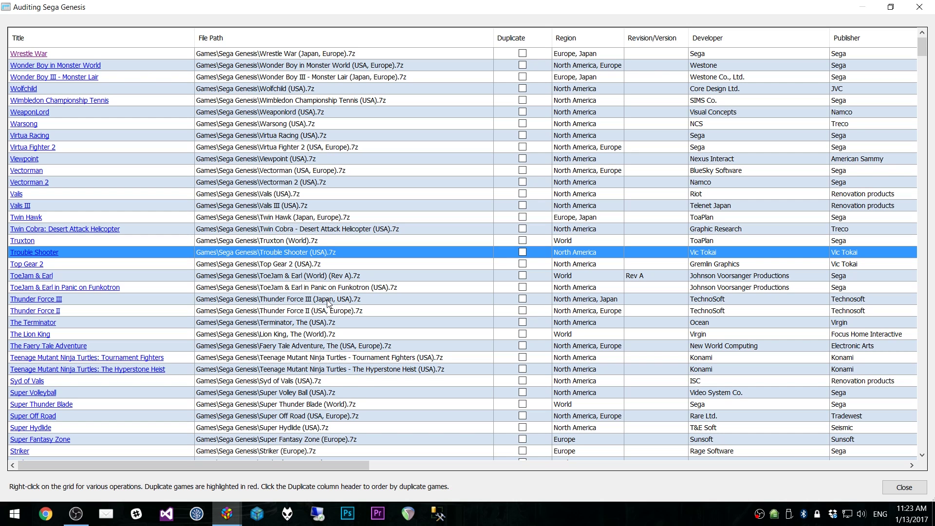
left_click(658, 276)
left_click_drag(354, 465, 643, 465)
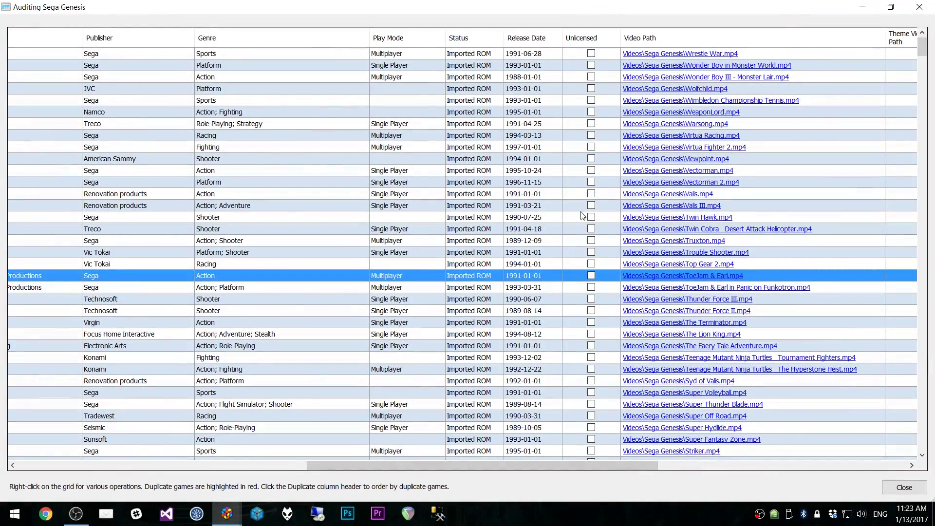
left_click_drag(580, 465, 291, 465)
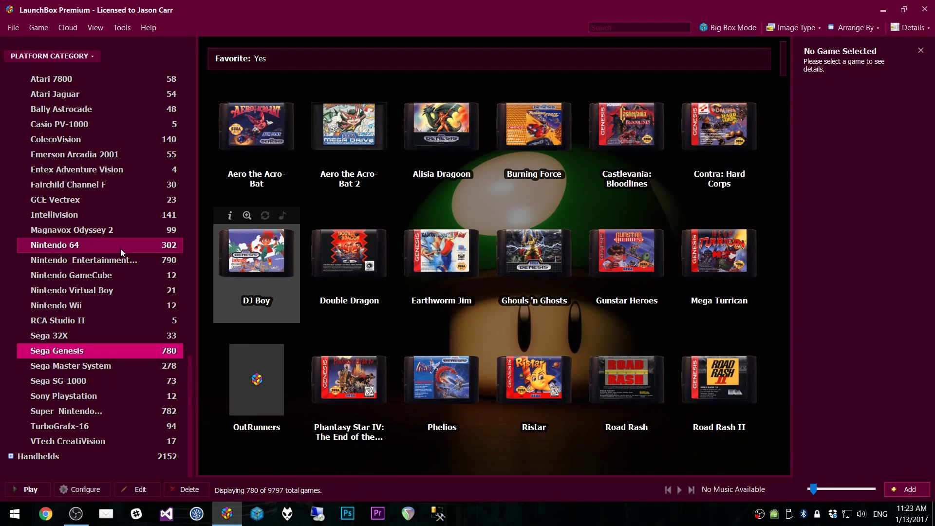
Open the audit for the Nintendo 64 platform and view its Verified column
left_click(121, 246)
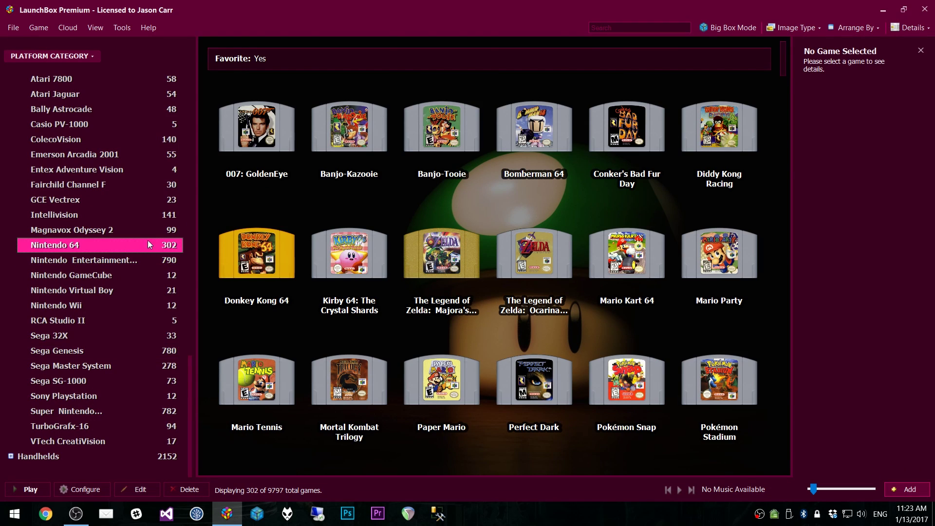
left_click(121, 27)
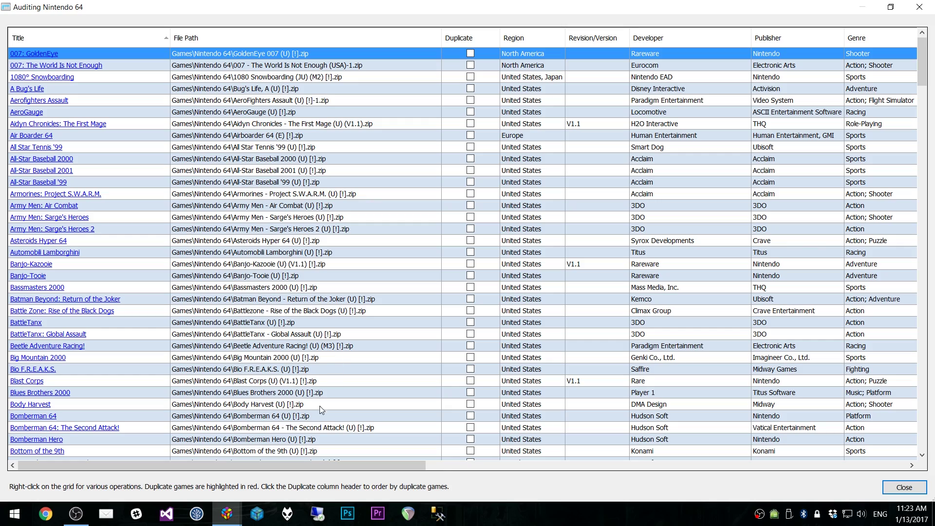
left_click_drag(309, 468, 566, 456)
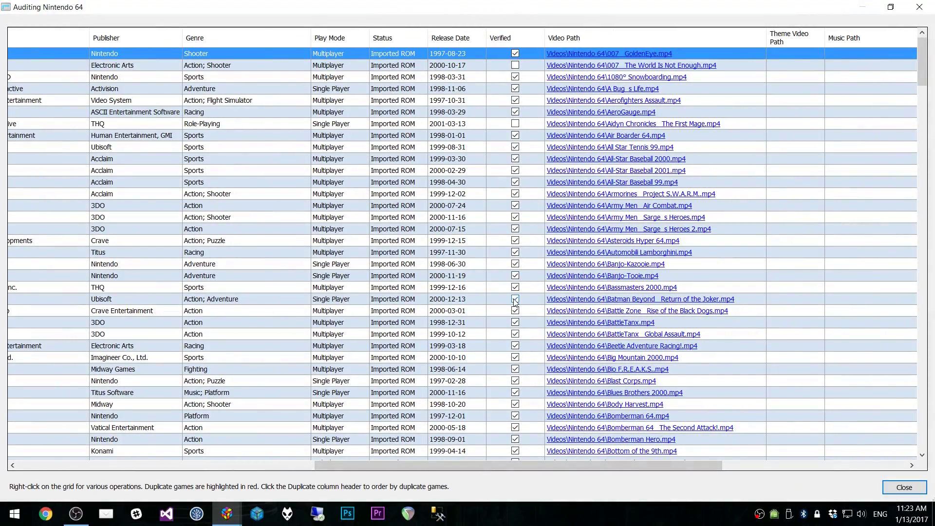
Compare the tags in Banjo-Kazooie's ROM file name with its Region, Revision/Version and Verified columns
left_click_drag(515, 462, 239, 452)
left_click(262, 264)
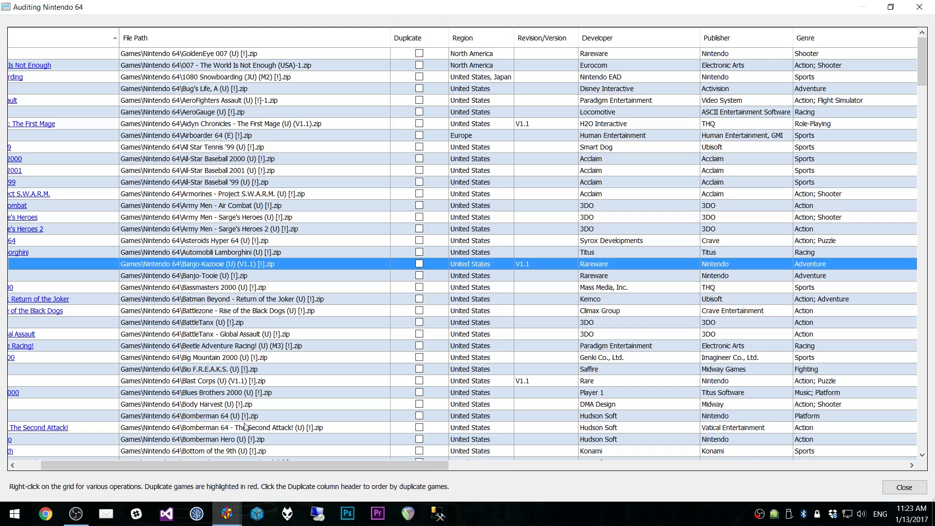
left_click_drag(279, 466, 504, 460)
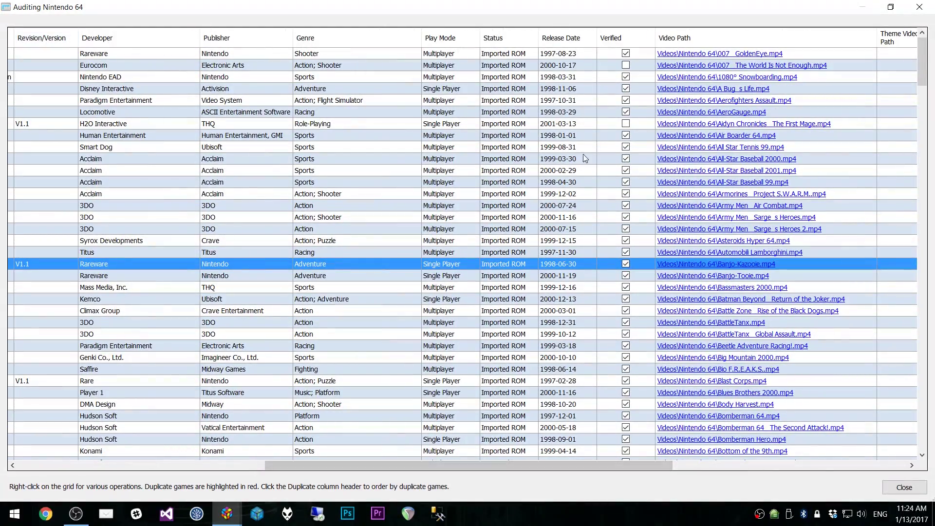
left_click_drag(355, 467, 53, 461)
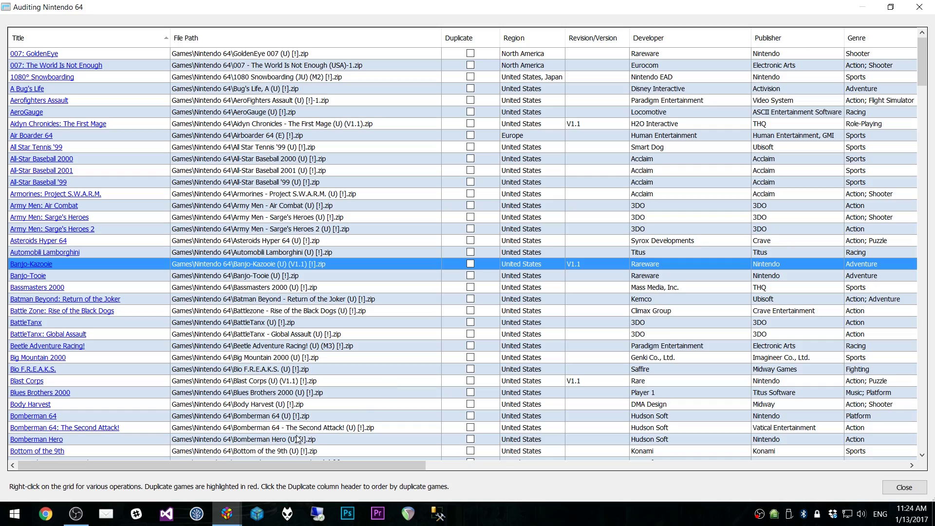
left_click_drag(290, 465, 530, 476)
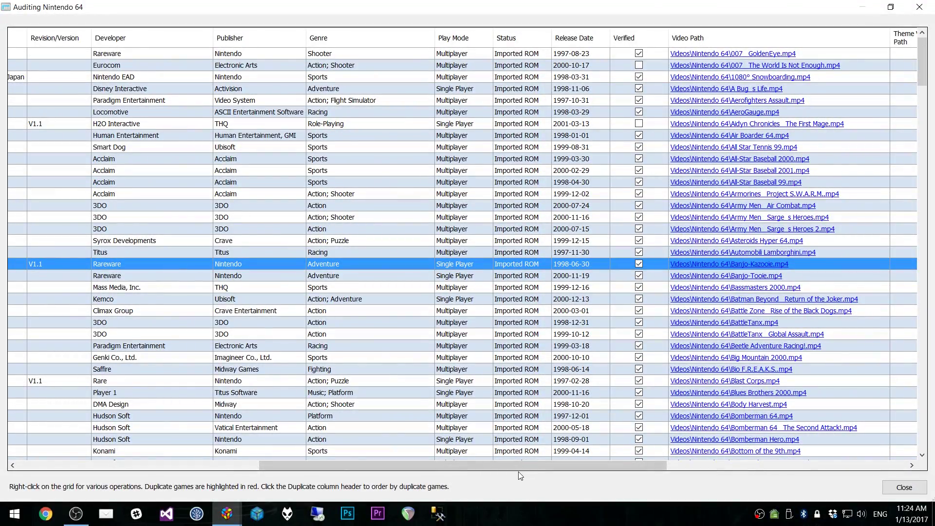
left_click_drag(518, 467, 206, 453)
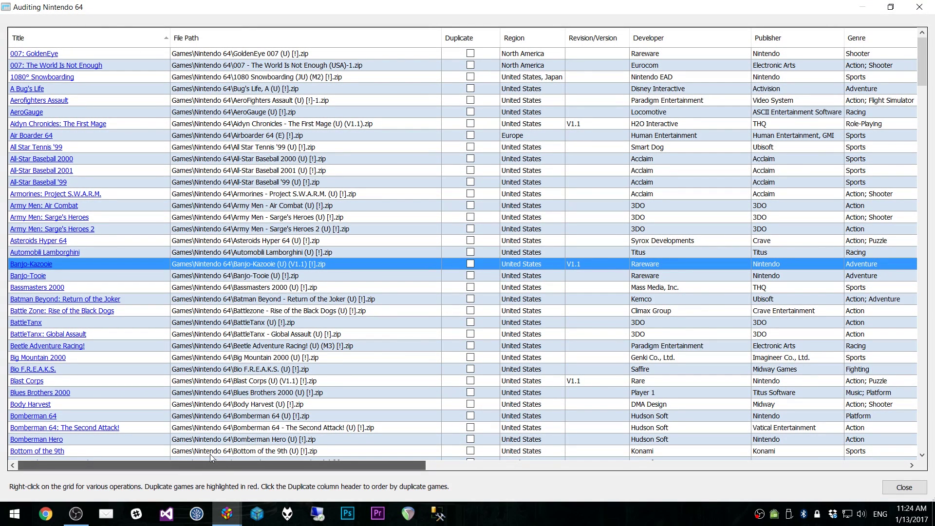
Sort the Nintendo 64 list by Region, select the games from Air Boarder 64 to Taz Express and view their available actions
left_click(534, 32)
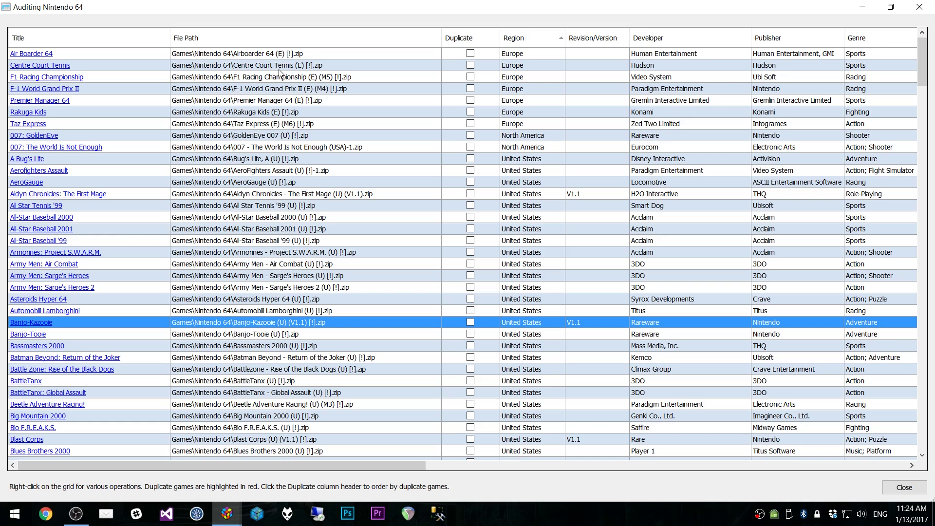
left_click(273, 56)
left_click(284, 113, "shift")
left_click(286, 120, "shift")
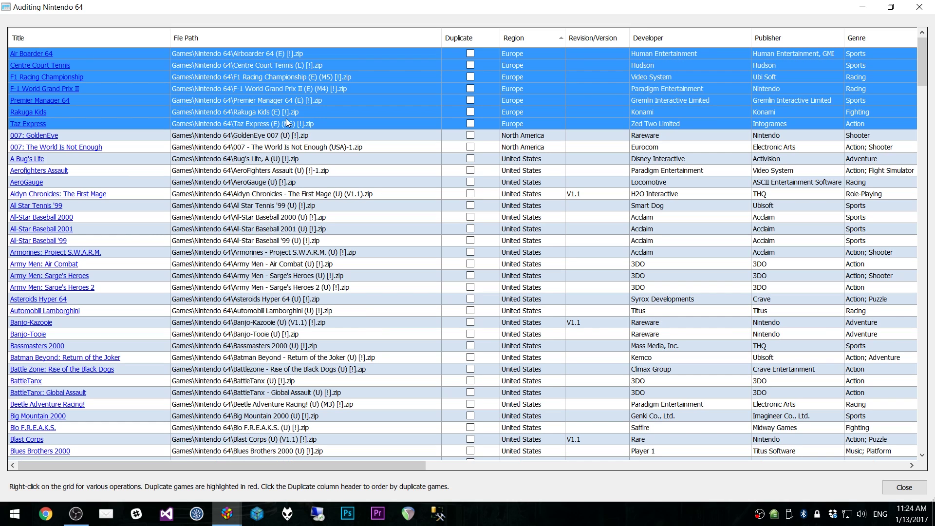
right_click(291, 91)
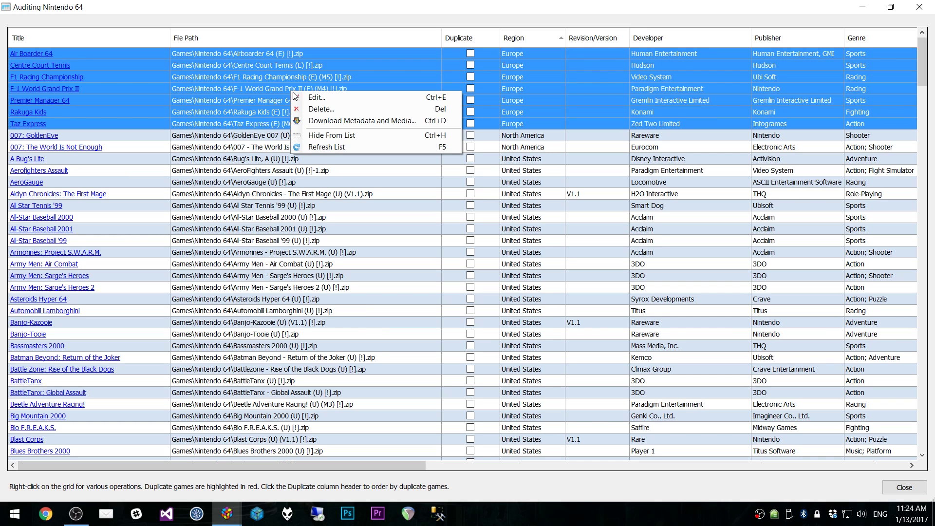
left_click(330, 110)
Sort the Nintendo 64 audit list by Genre and browse the games from Action through Sports
left_click_drag(320, 469, 494, 462)
left_click(539, 37)
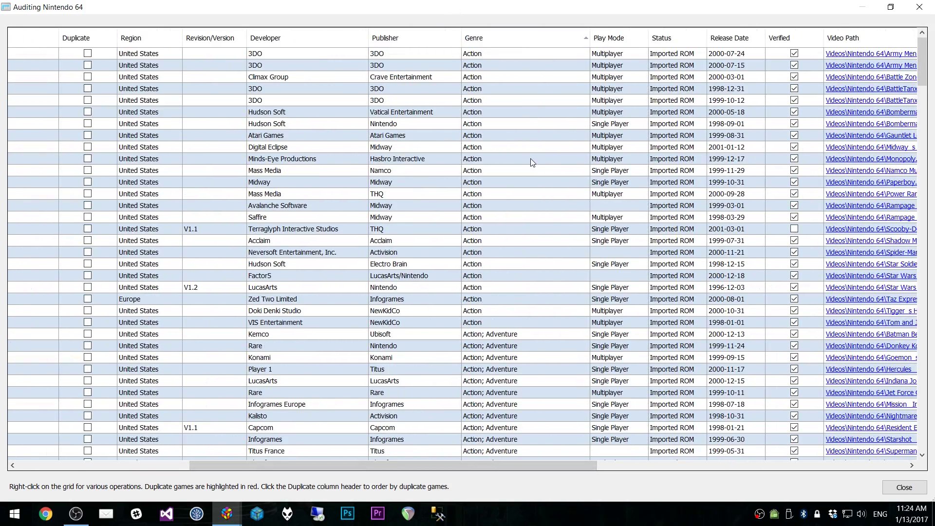
scroll(516, 195, "down", 10)
scroll(524, 187, "up", 3)
scroll(521, 191, "down", 16)
scroll(521, 185, "down", 20)
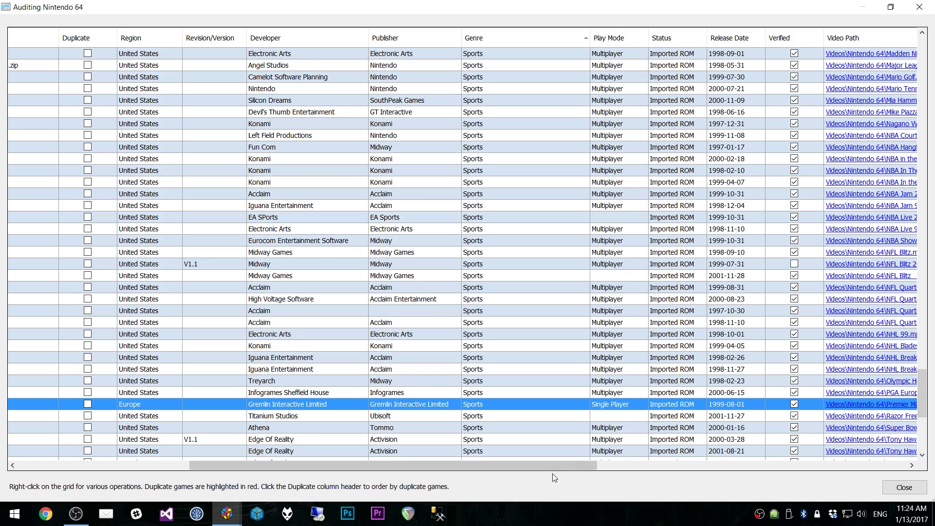
Sort the Nintendo 64 audit list by the Verified column and examine the games that are not verified
scroll(487, 465, "right", 3)
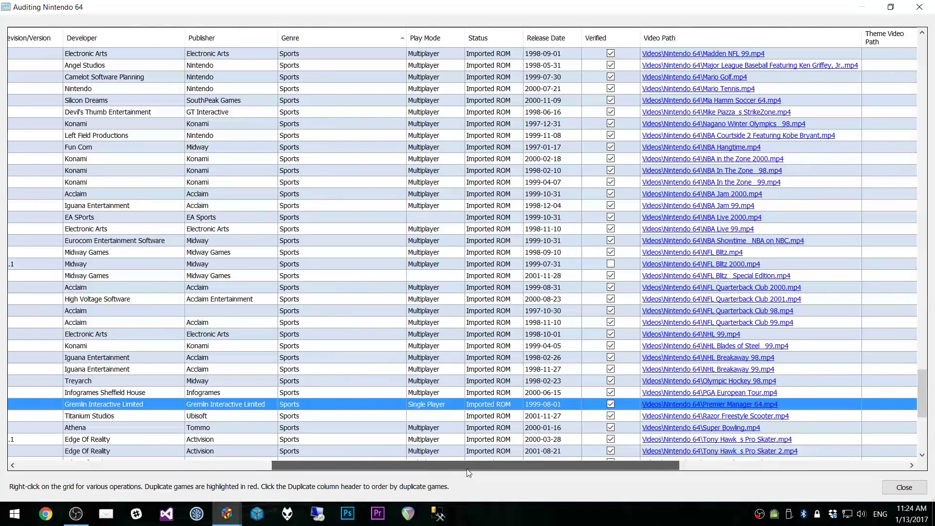
left_click(609, 40)
left_click_drag(923, 382, 924, 44)
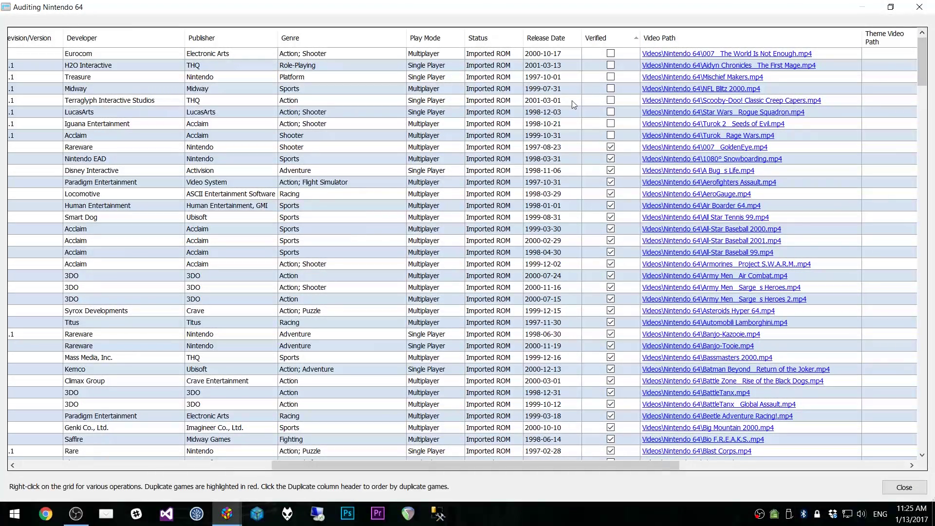
left_click(558, 138)
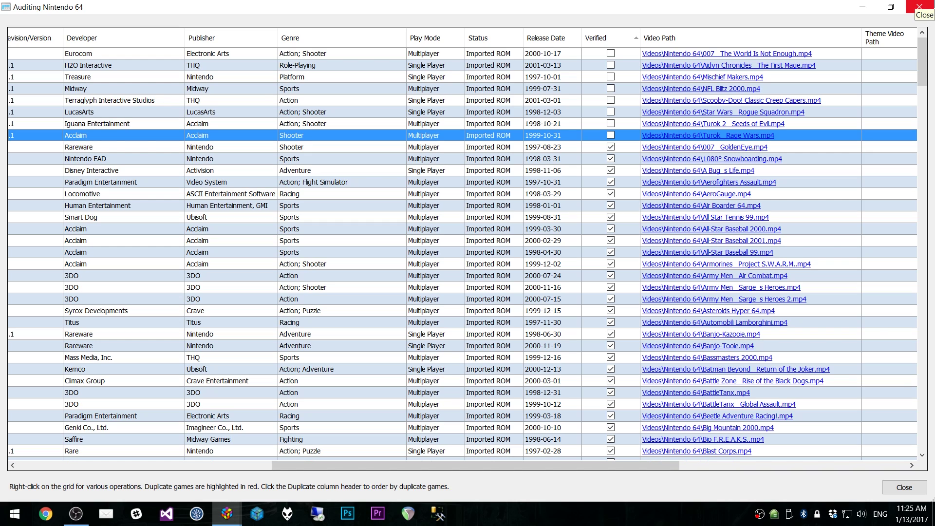
Close the Nintendo 64 audit and open the audit for the Nintendo Entertainment System platform
left_click(920, 7)
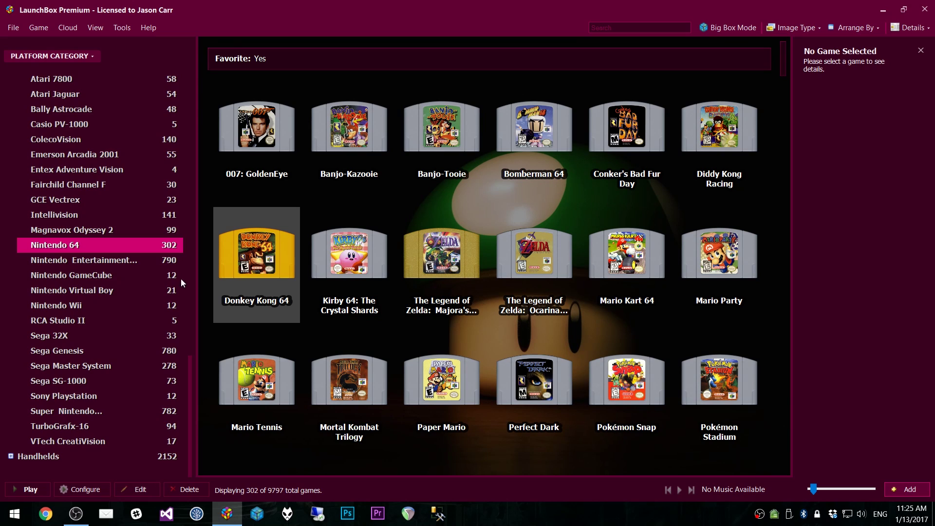
left_click(104, 261)
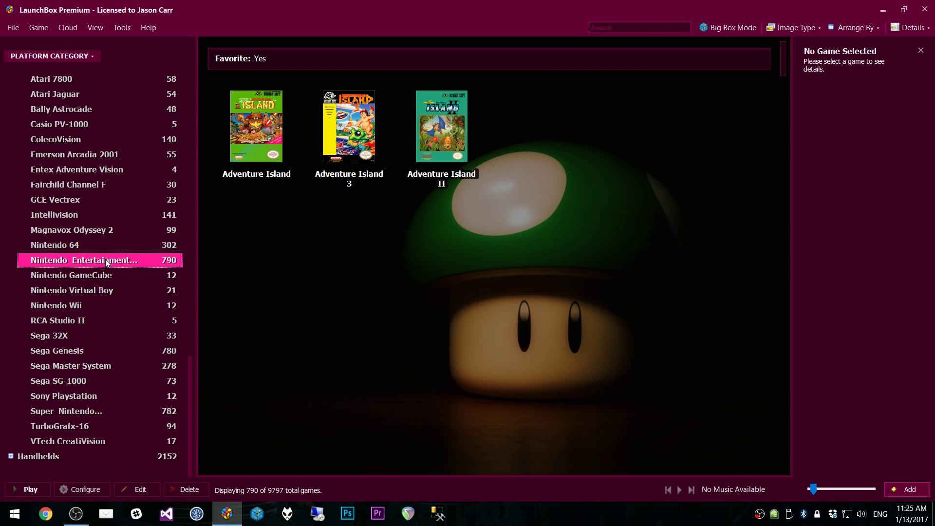
left_click(117, 30)
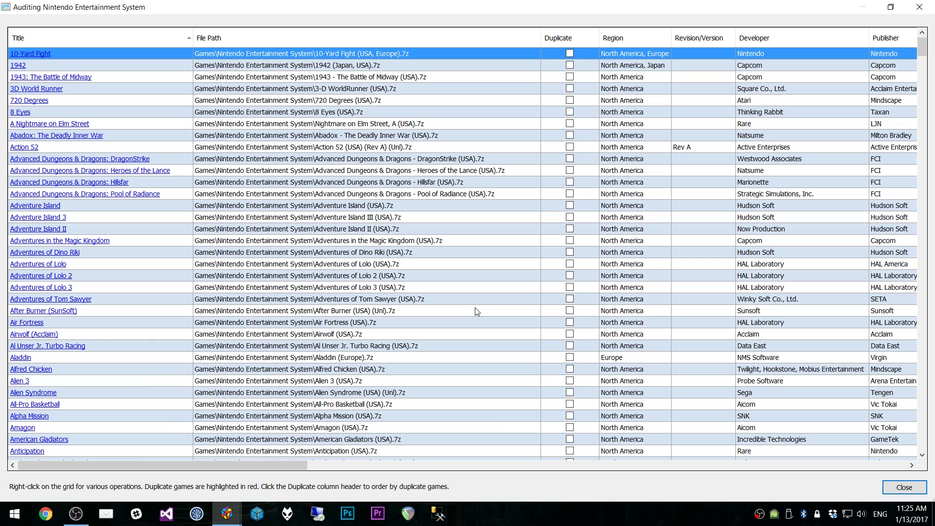
Sort the list by the Duplicate column and compare the UBI Soft and Taito entries of Indiana Jones and the Last Crusade
left_click(571, 39)
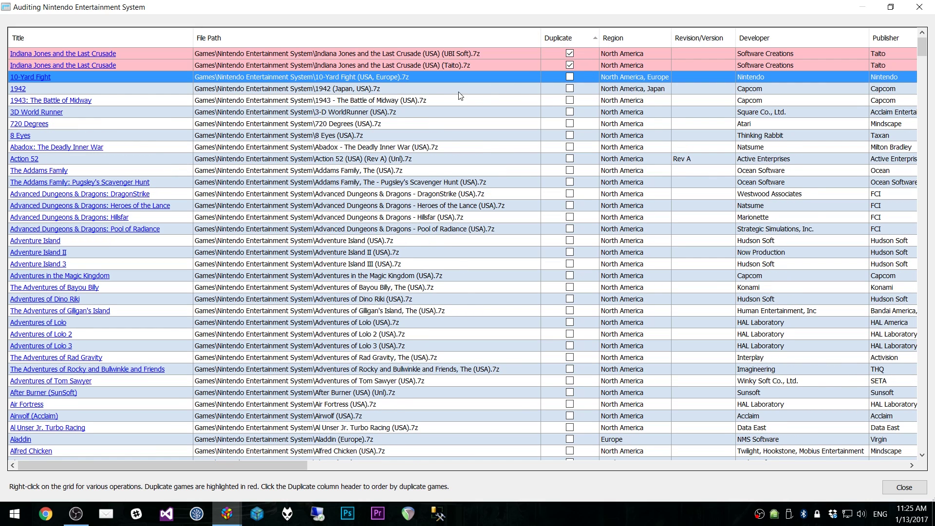
left_click(357, 148)
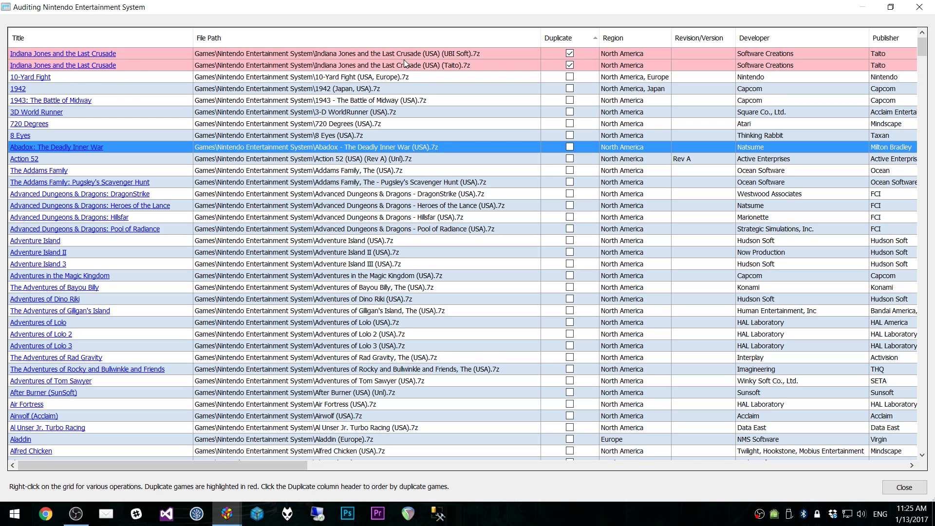
left_click(440, 66)
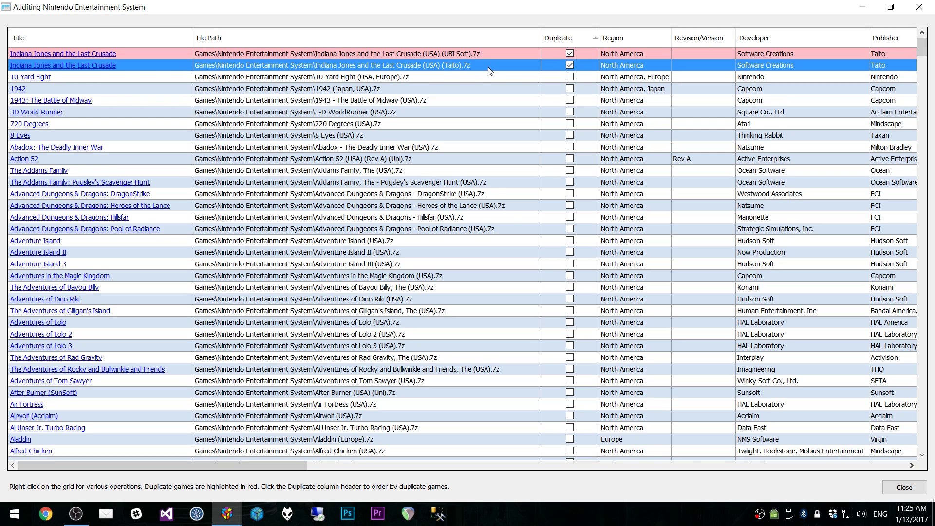
left_click(458, 52)
left_click(459, 70)
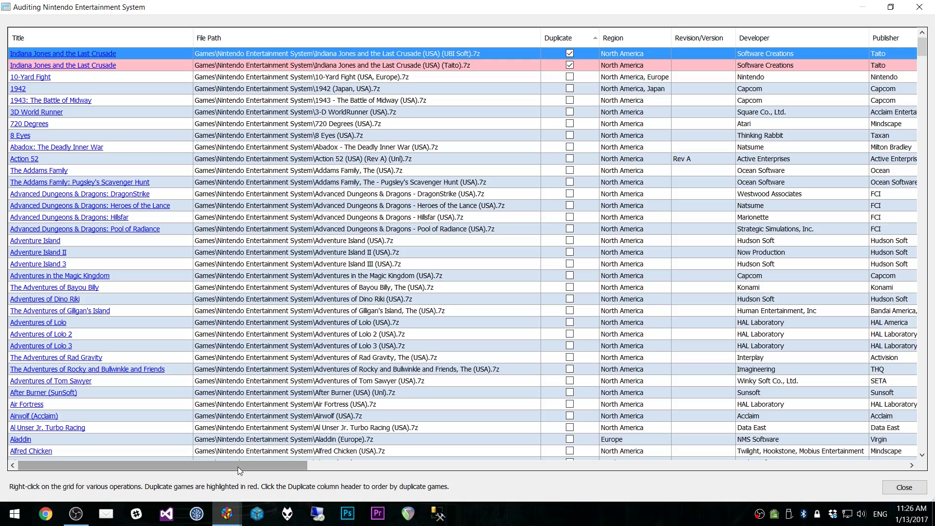
Examine the Nintendo Entertainment System audit's metadata columns from Developer through Video Path, and close the audit to return to the game library
mouse_move(238, 467)
left_mouse_down()
mouse_move(587, 482)
mouse_move(848, 473)
mouse_move(205, 475)
mouse_move(239, 475)
mouse_move(229, 475)
left_mouse_up()
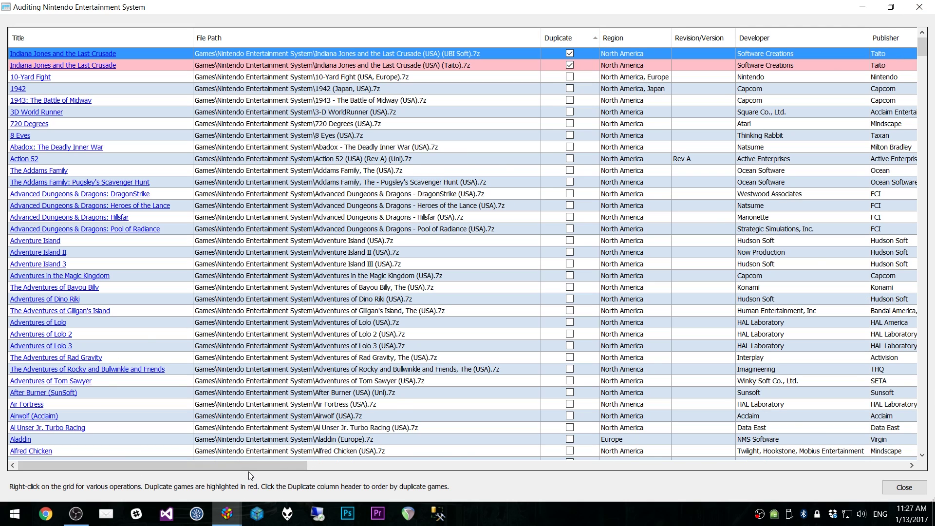
left_click_drag(245, 466, 459, 482)
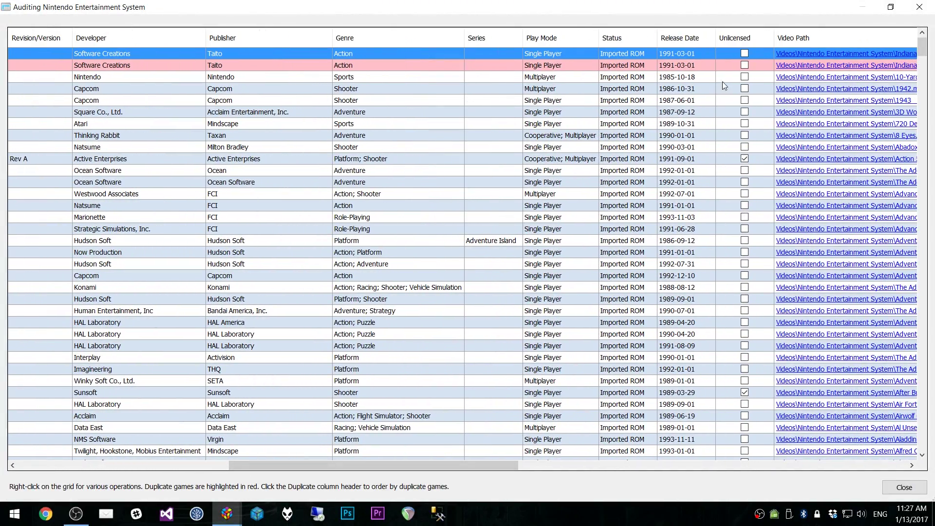
left_click_drag(397, 475, 194, 474)
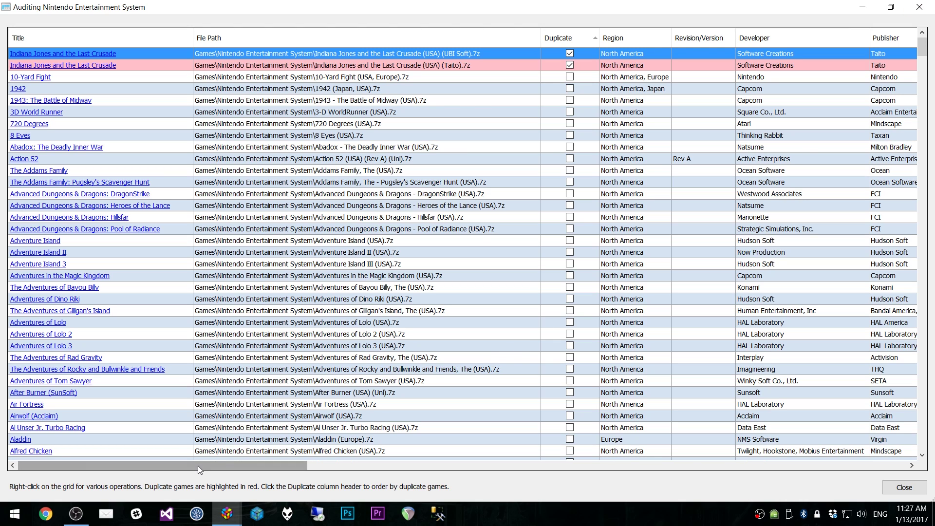
left_click_drag(198, 466, 144, 463)
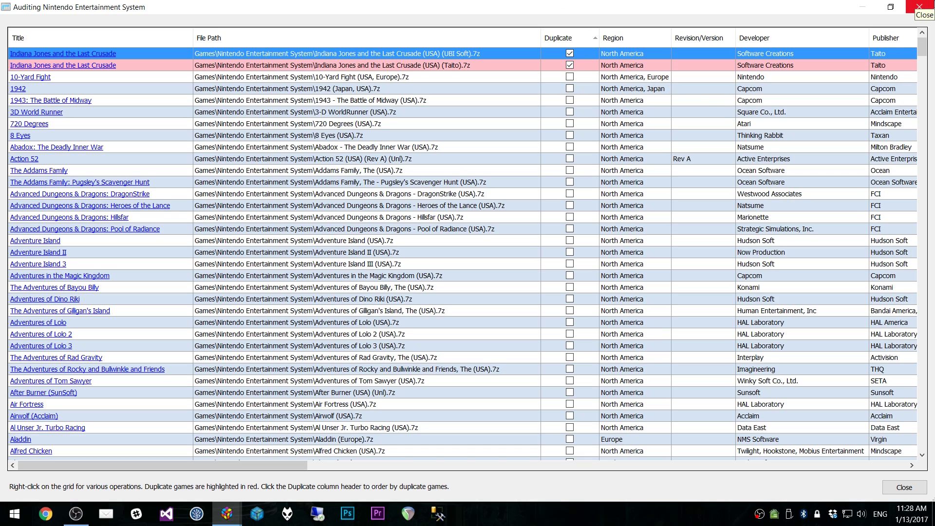
left_click(920, 6)
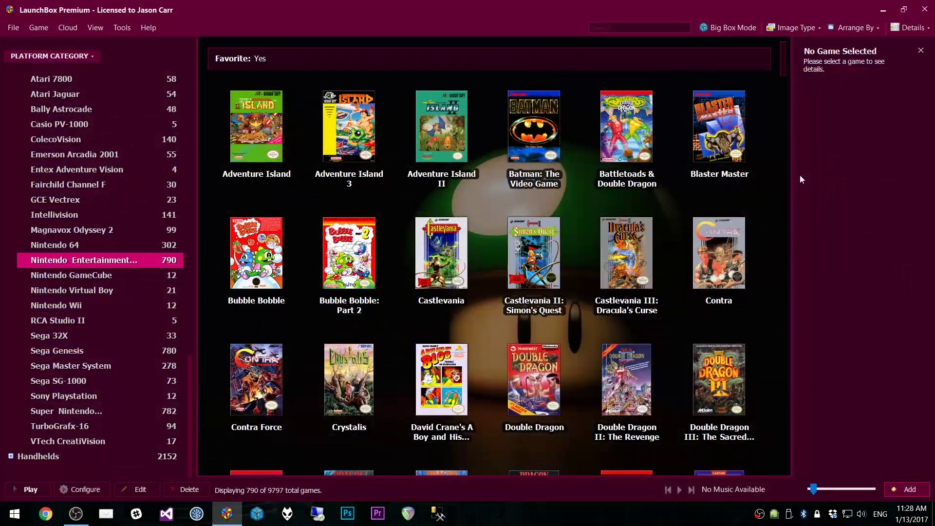
mouse_move(720, 216)
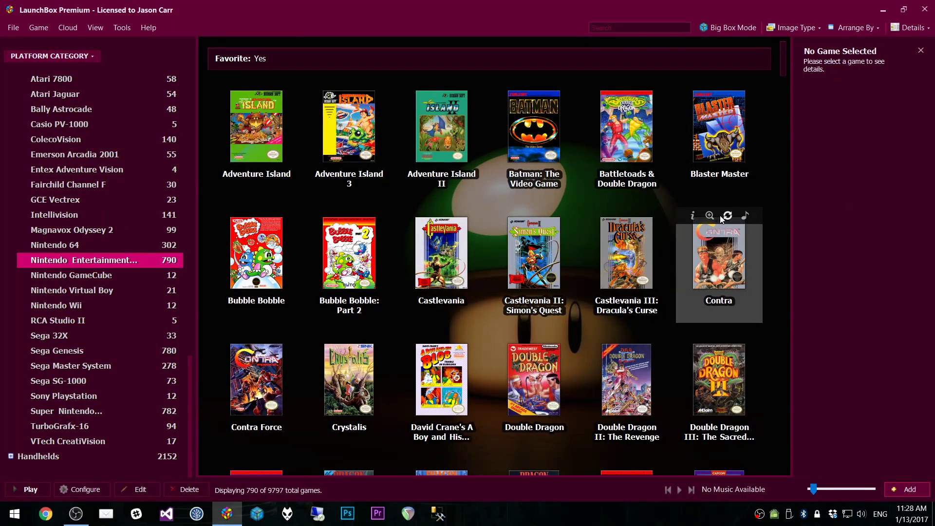